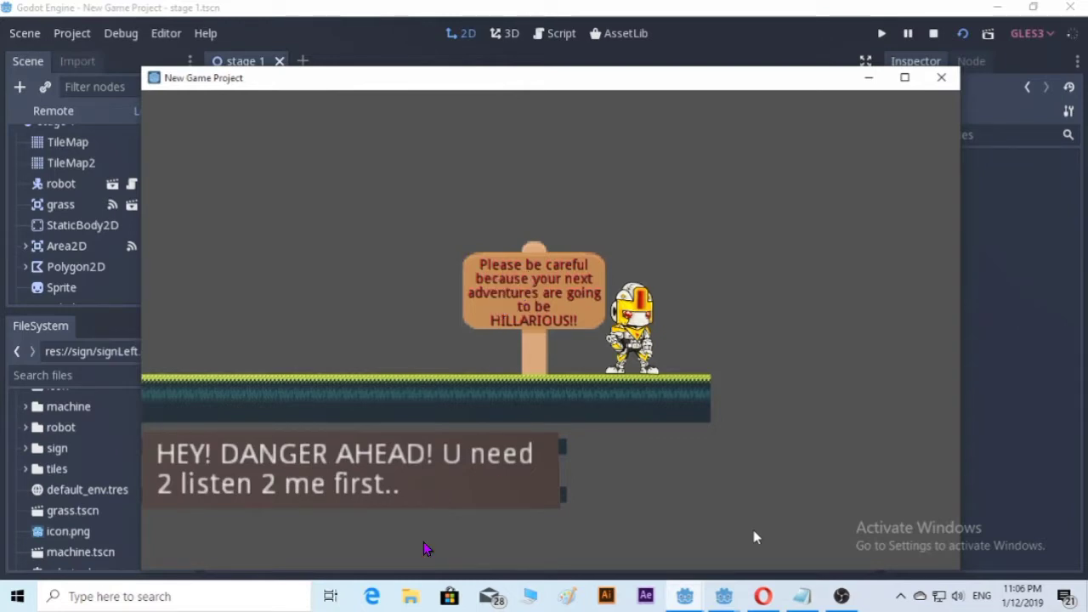
Step: Walk the robot back and forth past the warning sign in the running game to check their overlap, and close the game
key(Up)
key(Left)
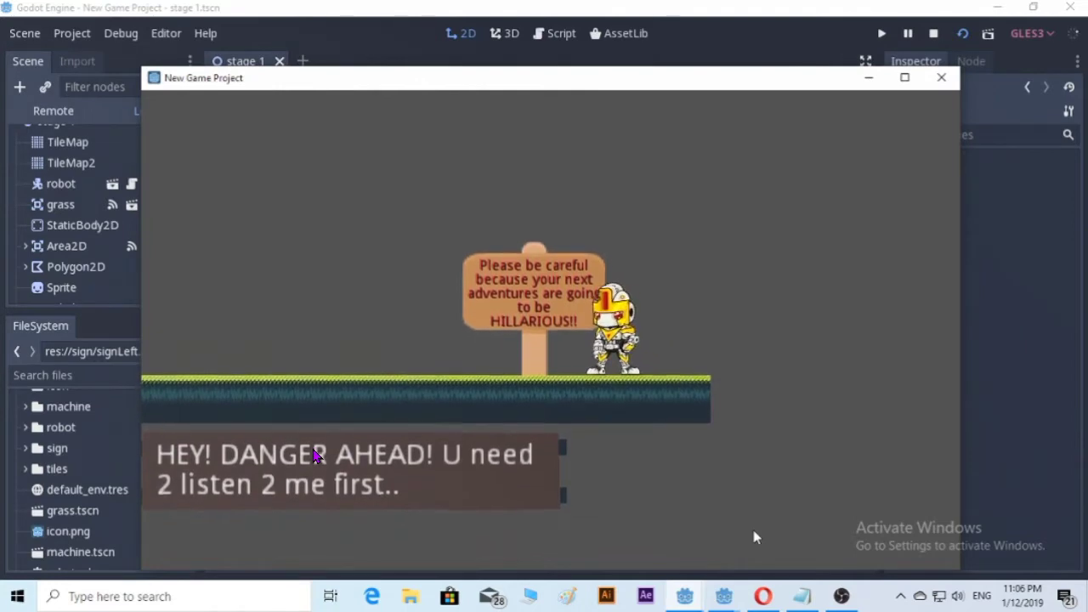
key(Left)
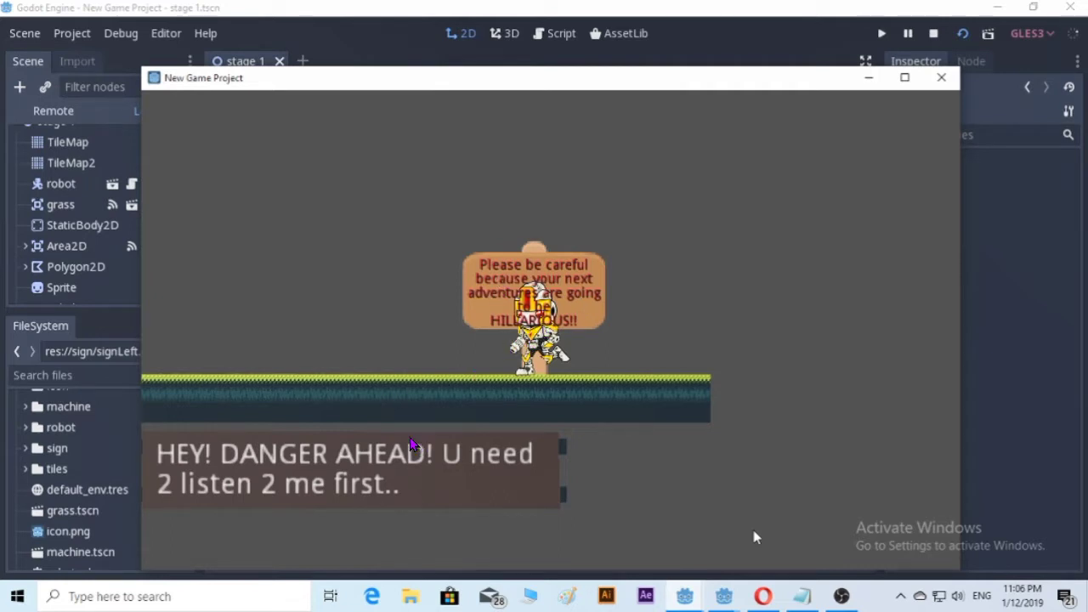
key(Left)
key(Right)
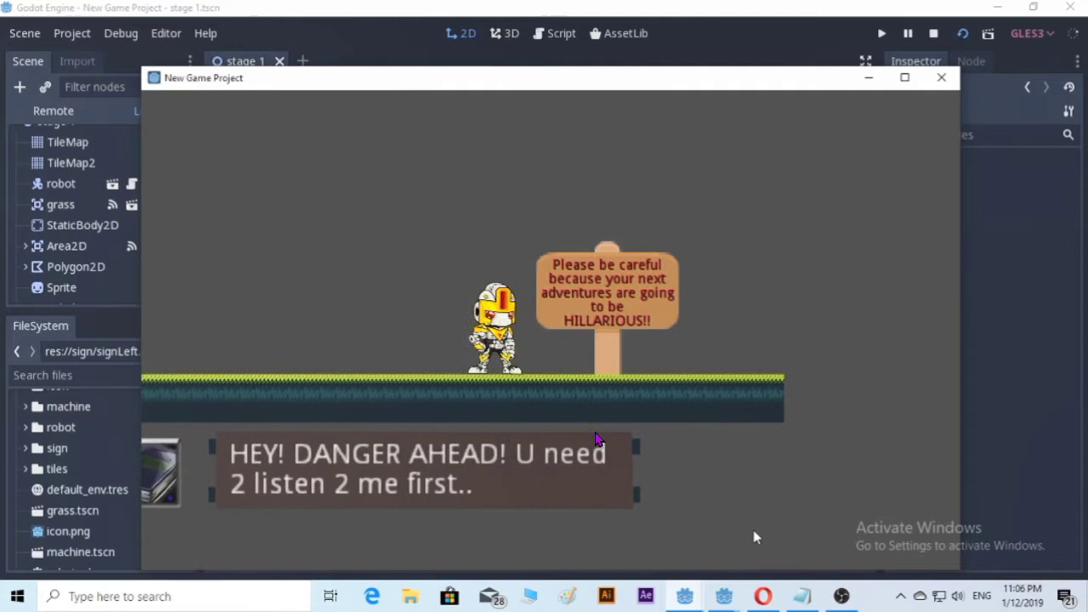
key(Up)
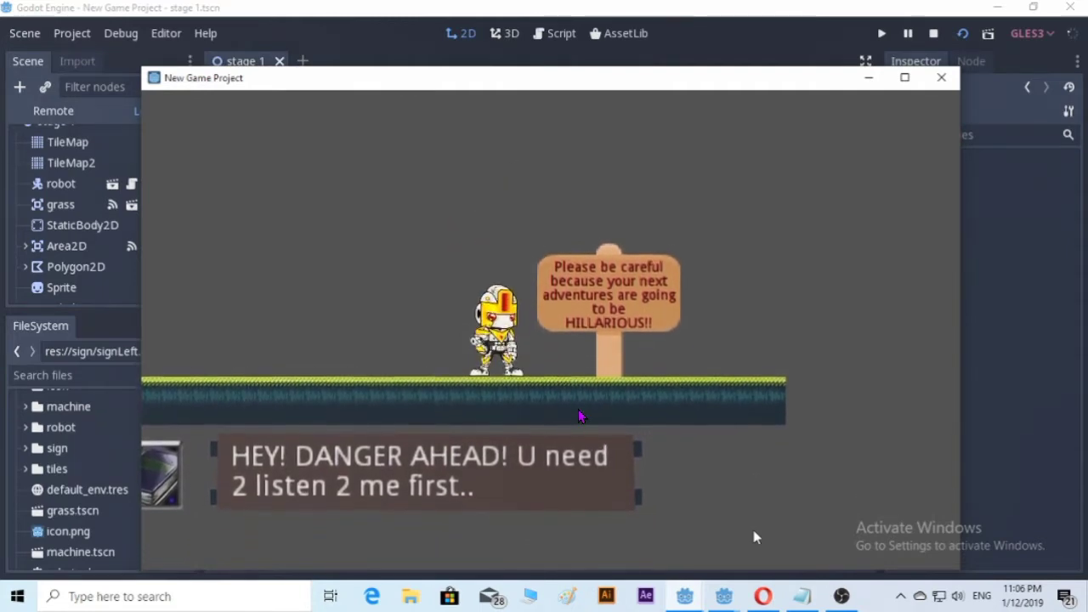
click(941, 78)
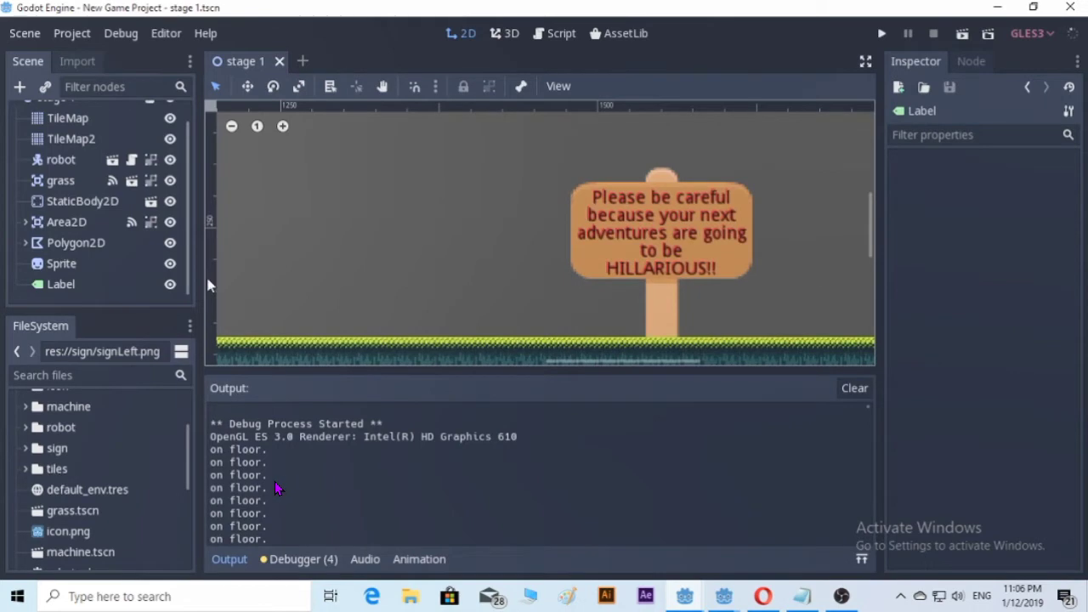
Step: Open the robot.tscn scene and set the robot root node's Z Index to 1
scroll(119, 480, down, 5)
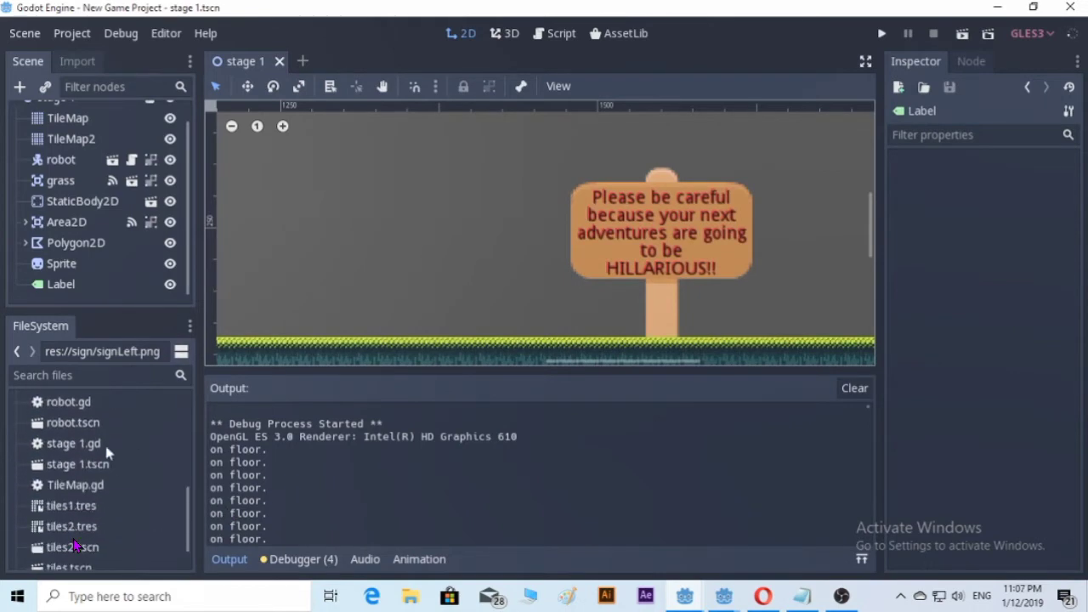
double_click(72, 422)
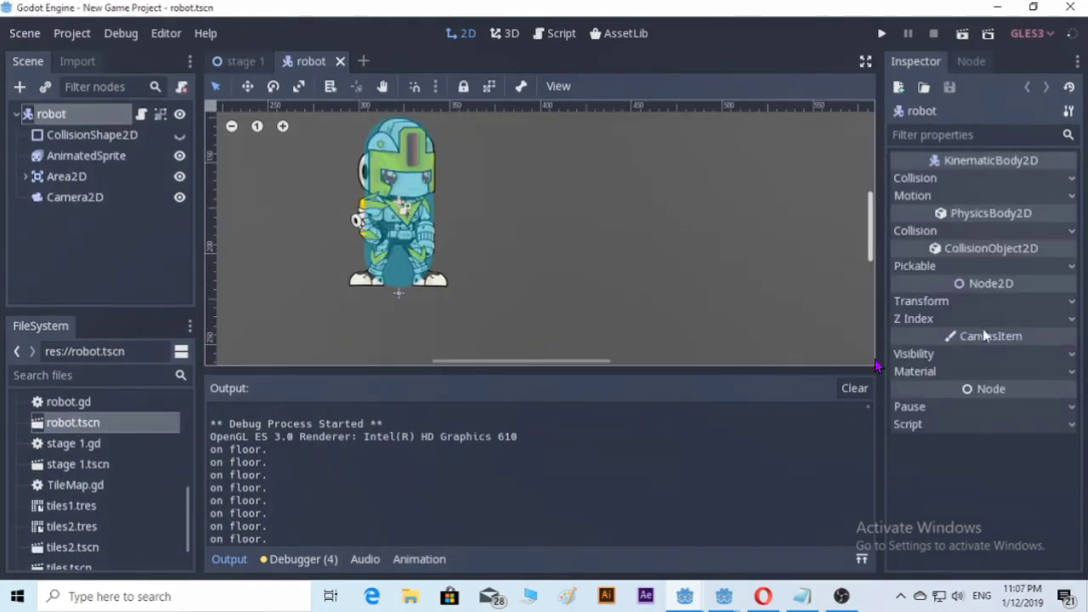
click(1070, 323)
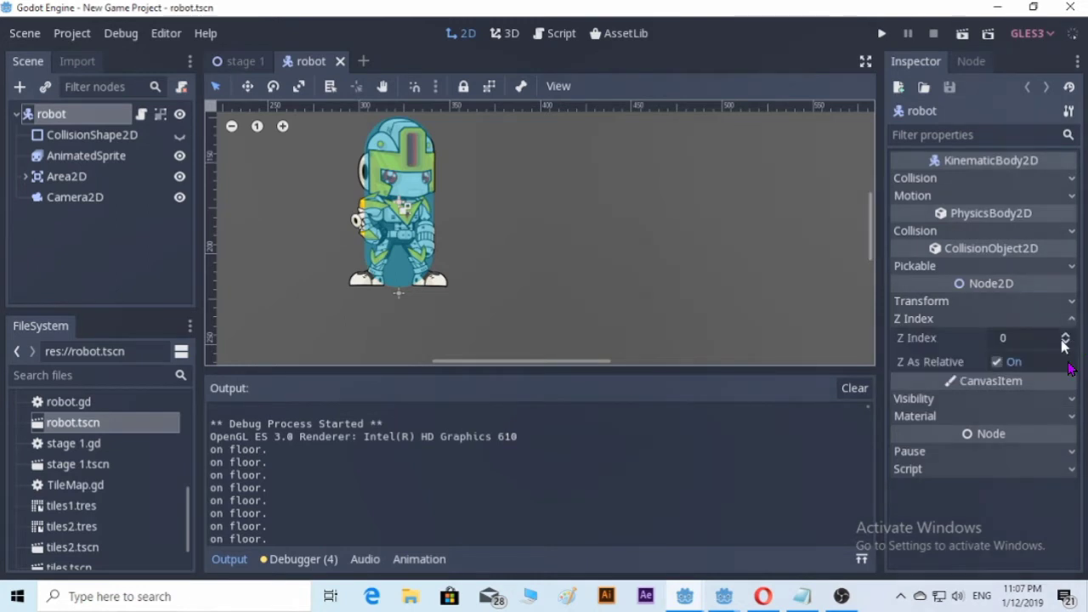
click(1066, 335)
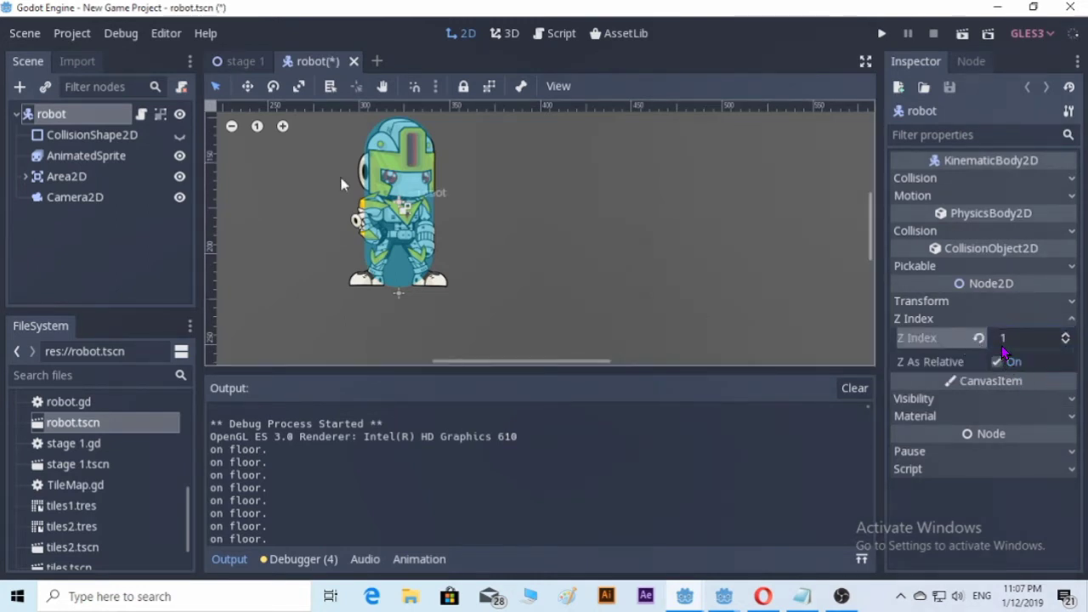
Step: Run the project from the stage 1 scene, move the robot across the warning sign to check the draw order, and return to the editor
click(241, 61)
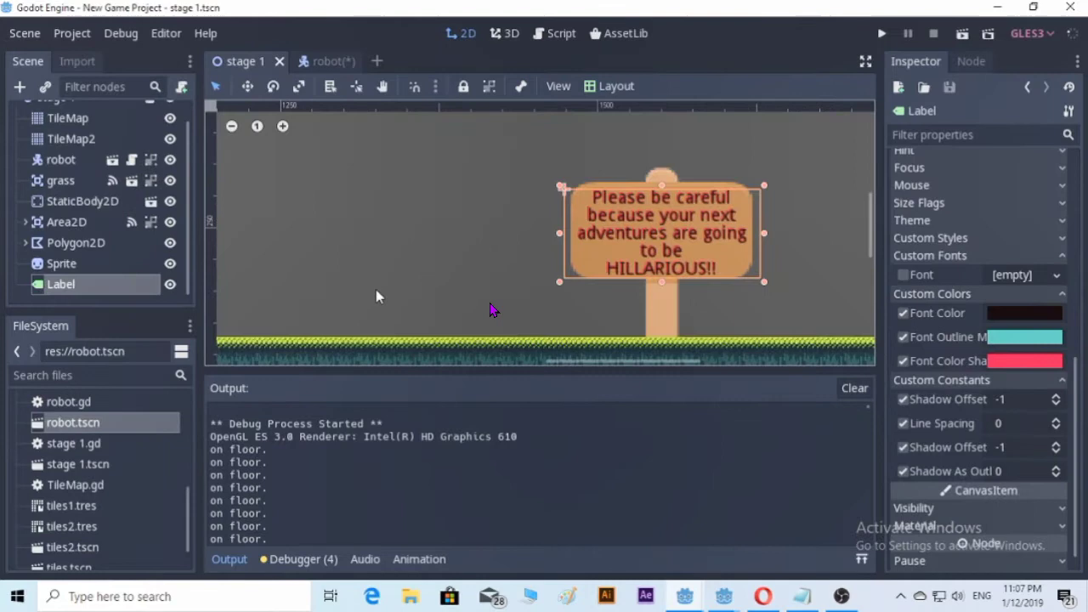
key(F5)
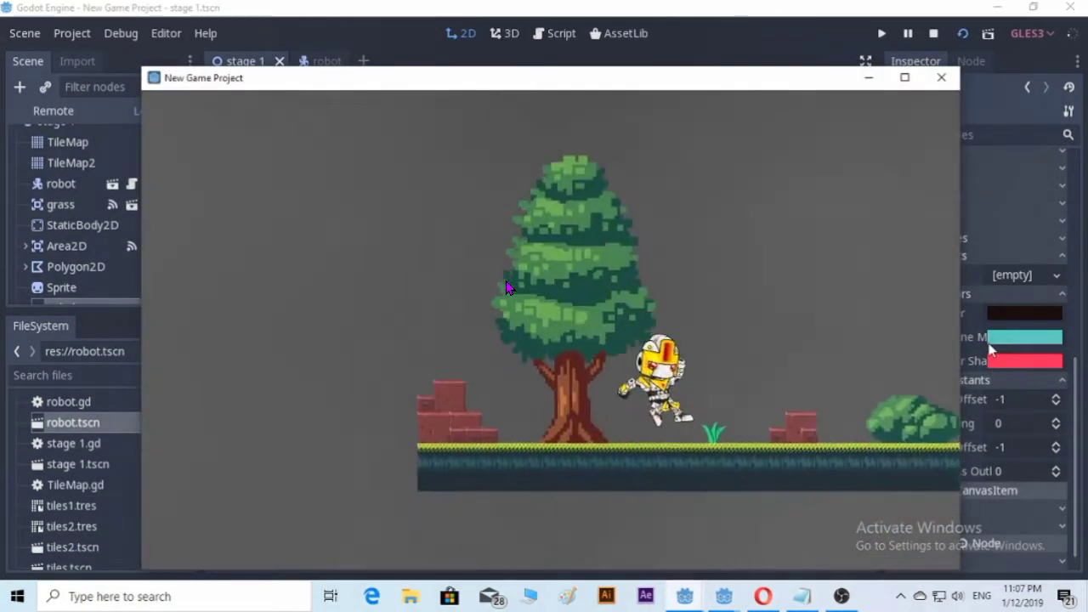
key(Right)
key(Right)
key(Up)
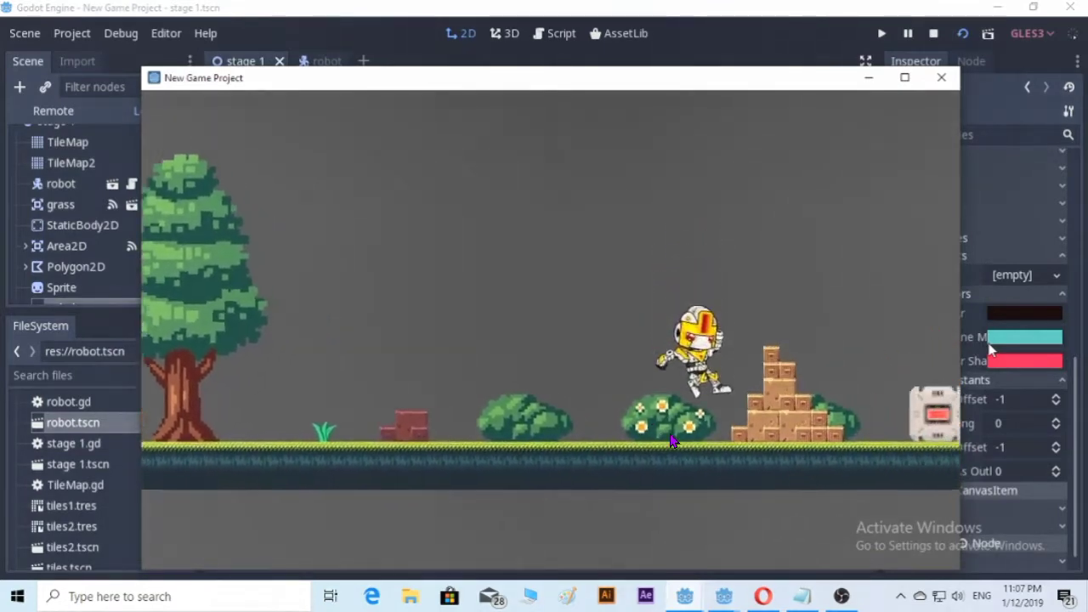
key(Up)
key(Right)
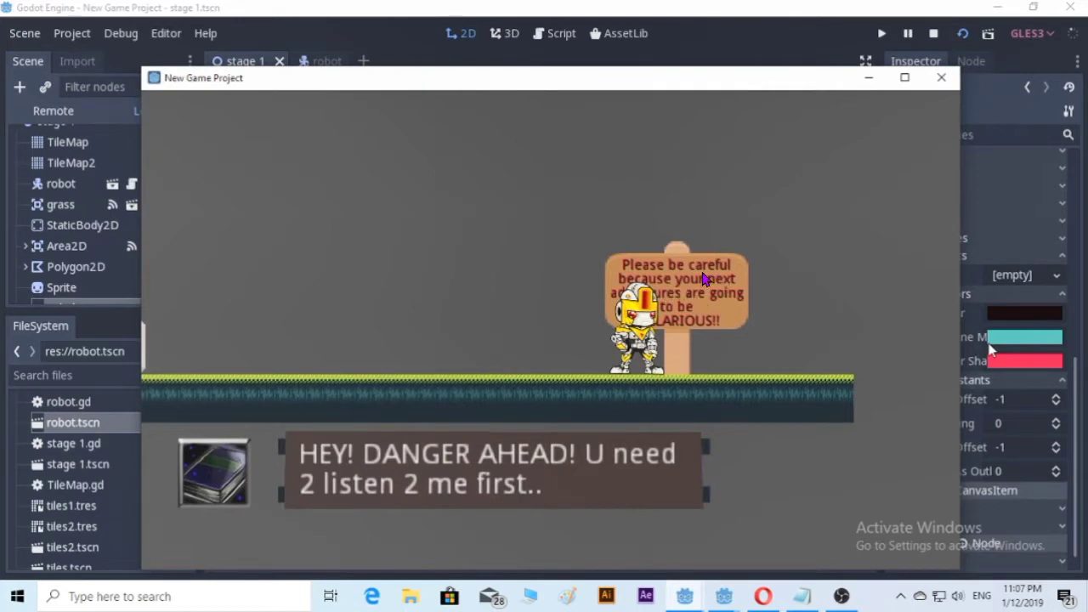
key(Right)
key(Left)
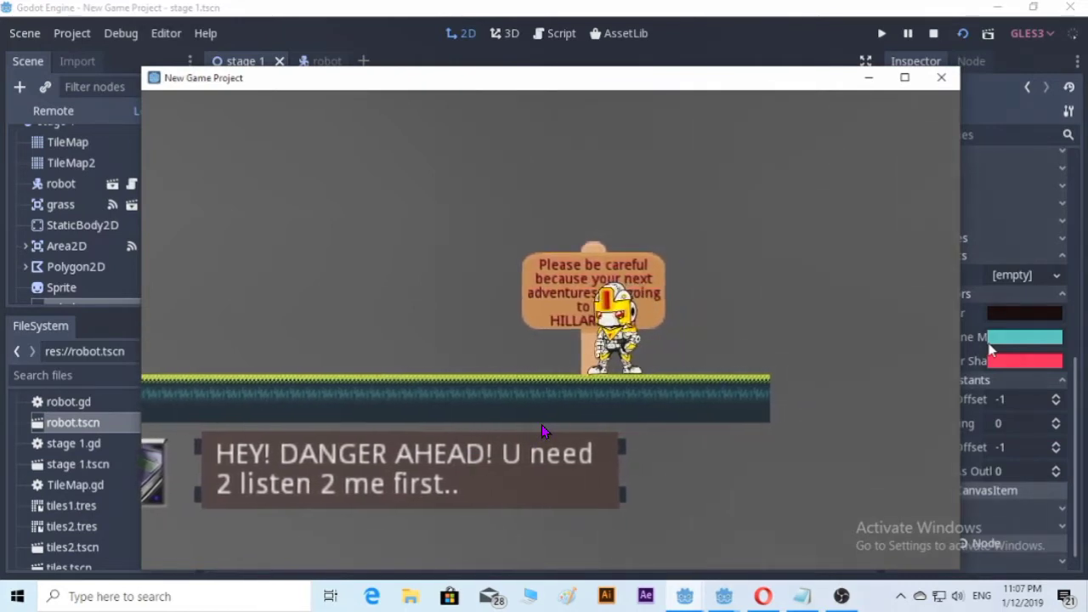
key(Right)
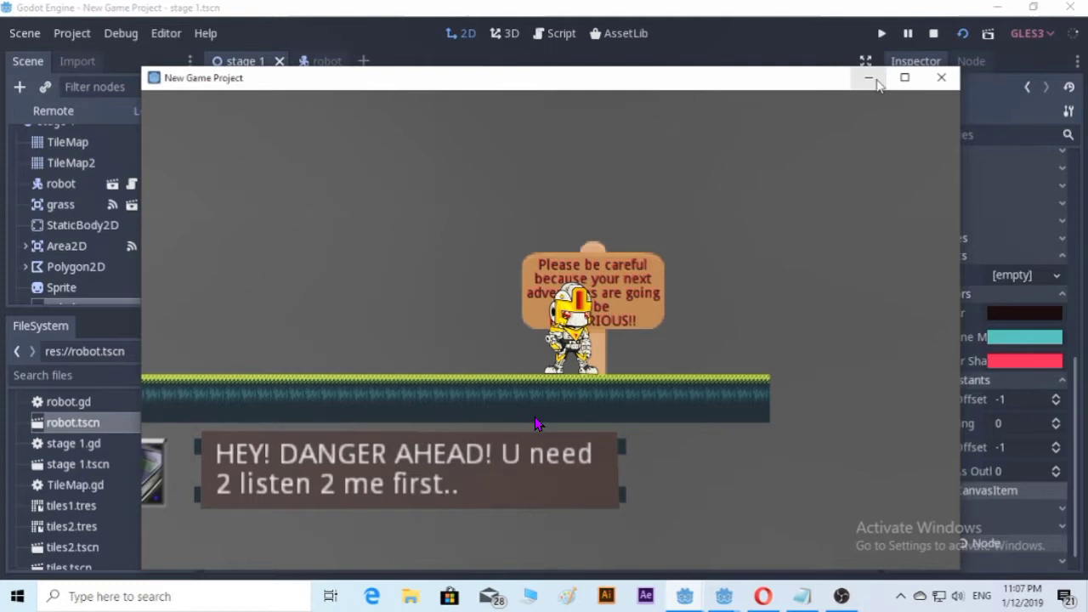
click(645, 7)
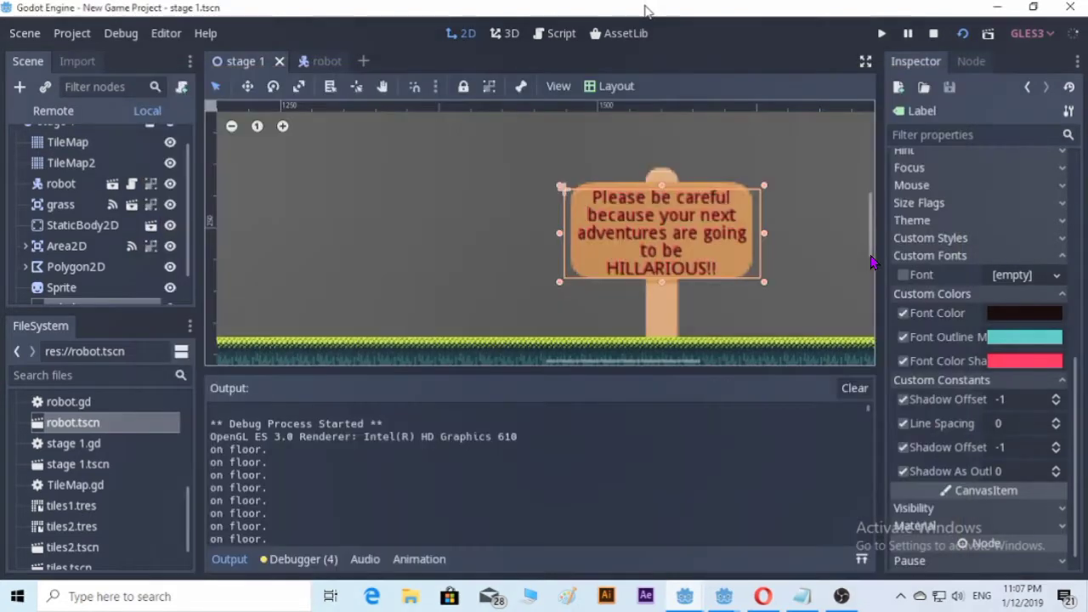
Step: Add a Sprite node as a child of the stage 1 root node and leave the new sprite selected
scroll(77, 243, down, 1)
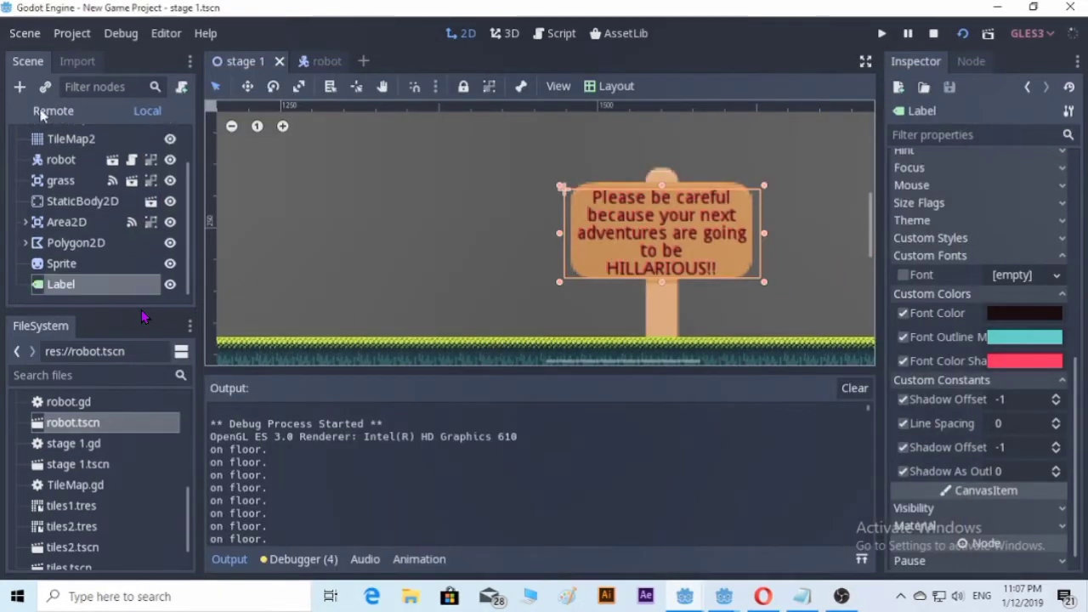
scroll(66, 153, up, 2)
click(55, 141)
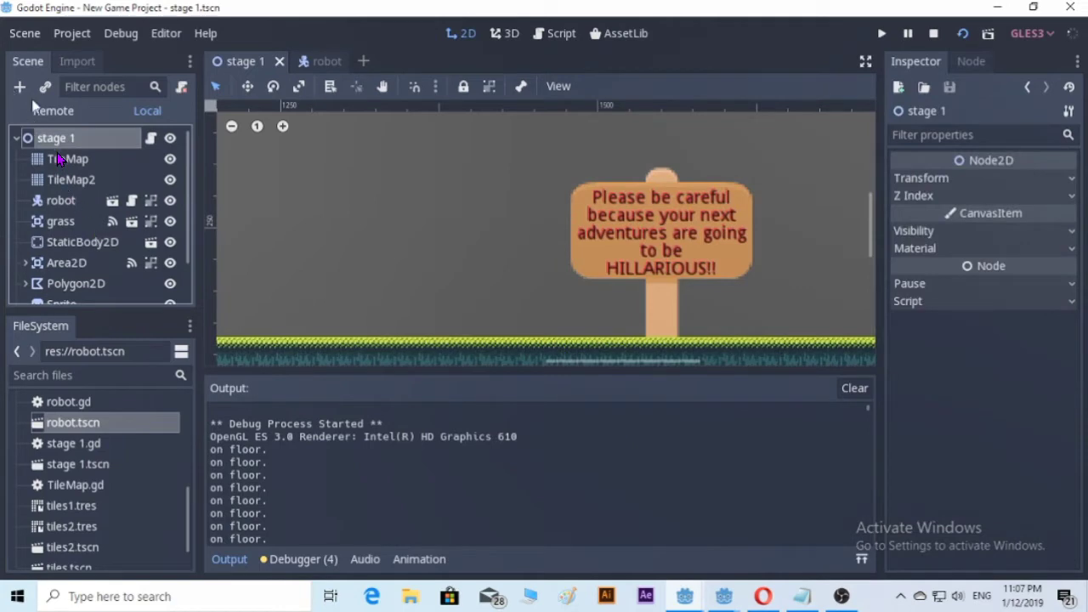
click(19, 87)
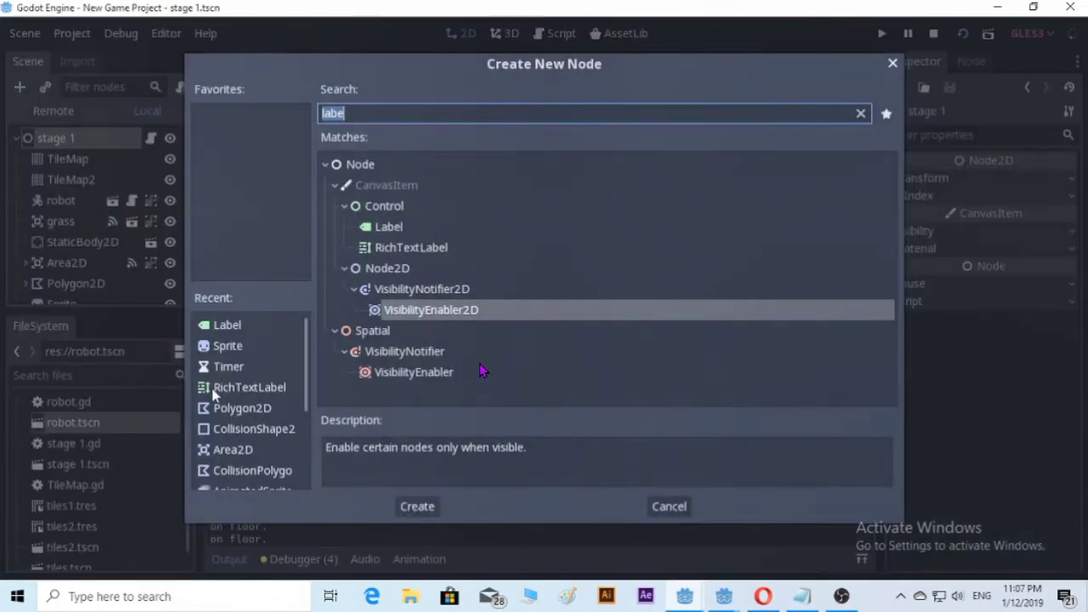
click(225, 347)
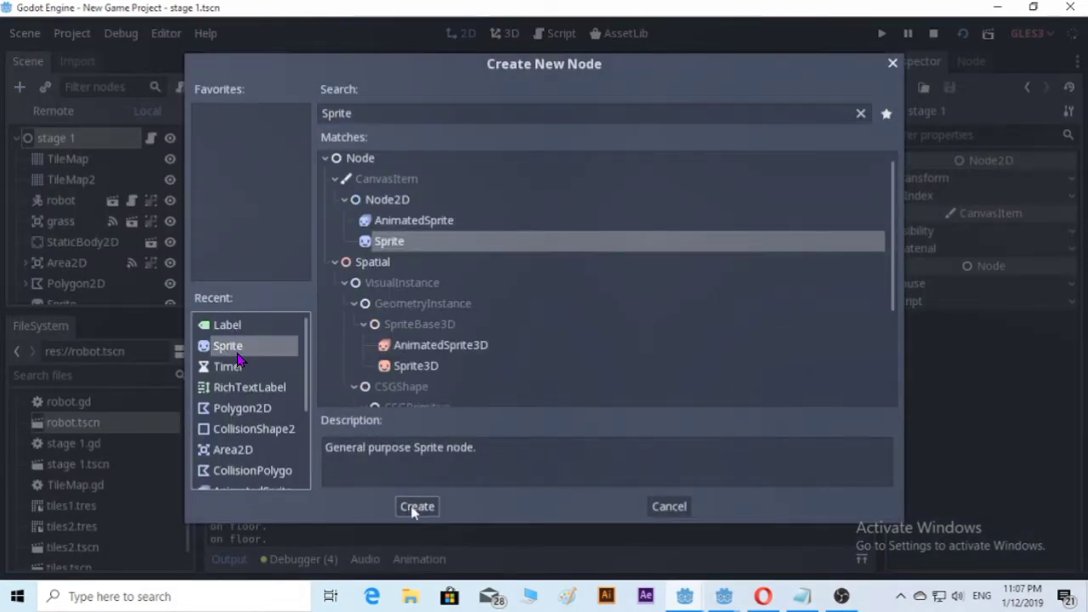
click(417, 507)
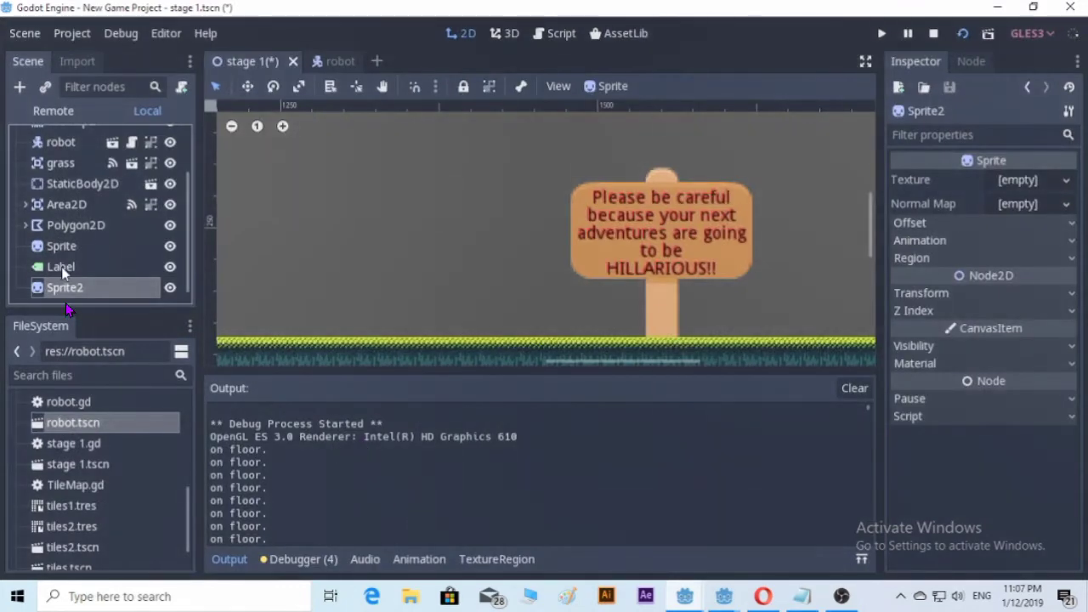
click(61, 267)
click(65, 287)
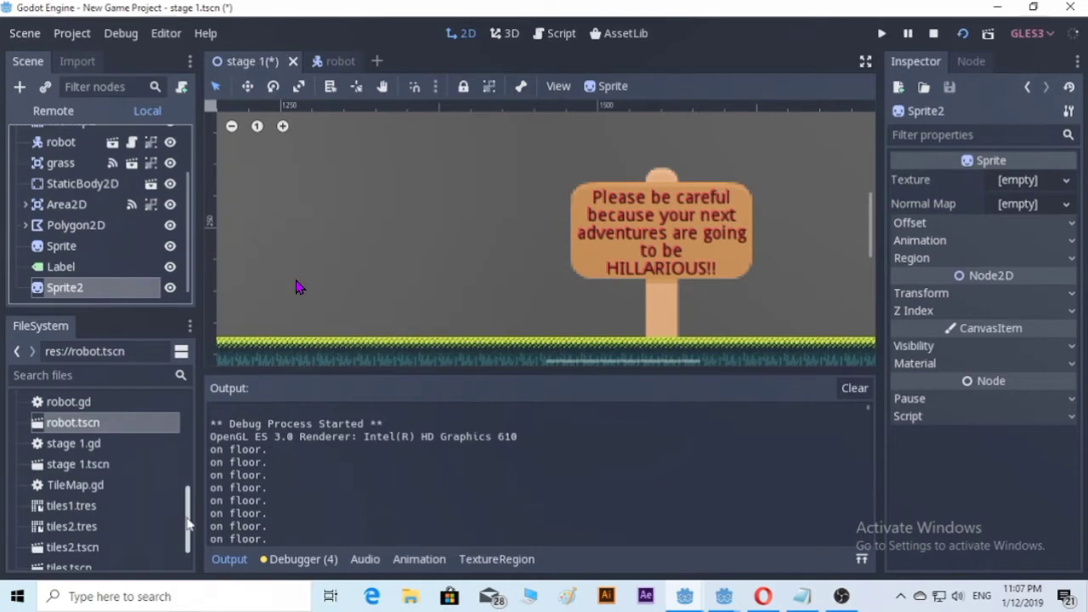
Step: Minimize the editor and game windows, and cut the signLeft and signRight images from the desktop
drag(191, 525, 195, 451)
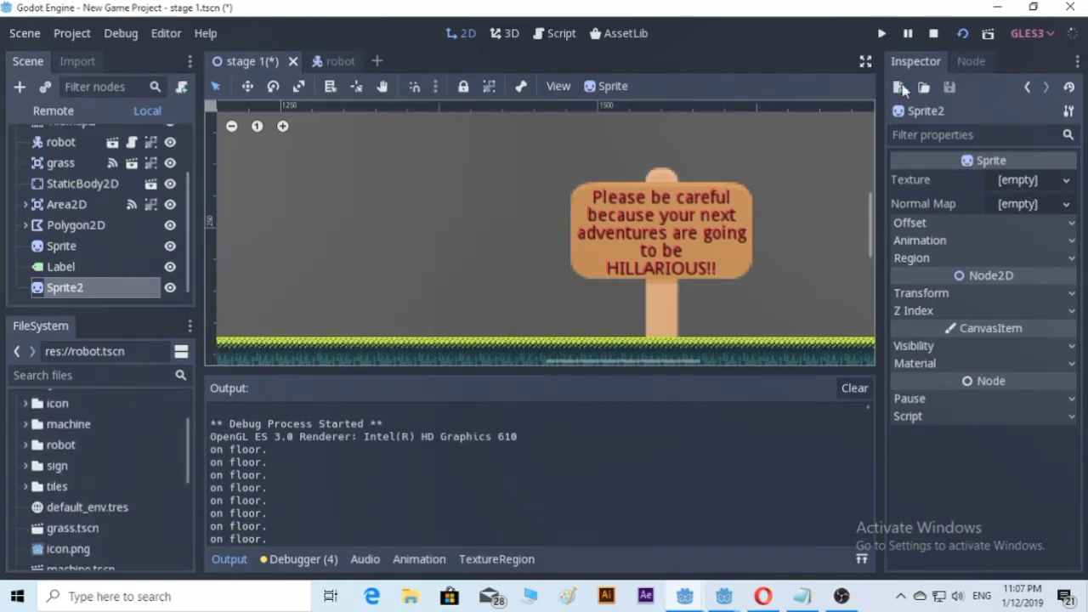
click(997, 9)
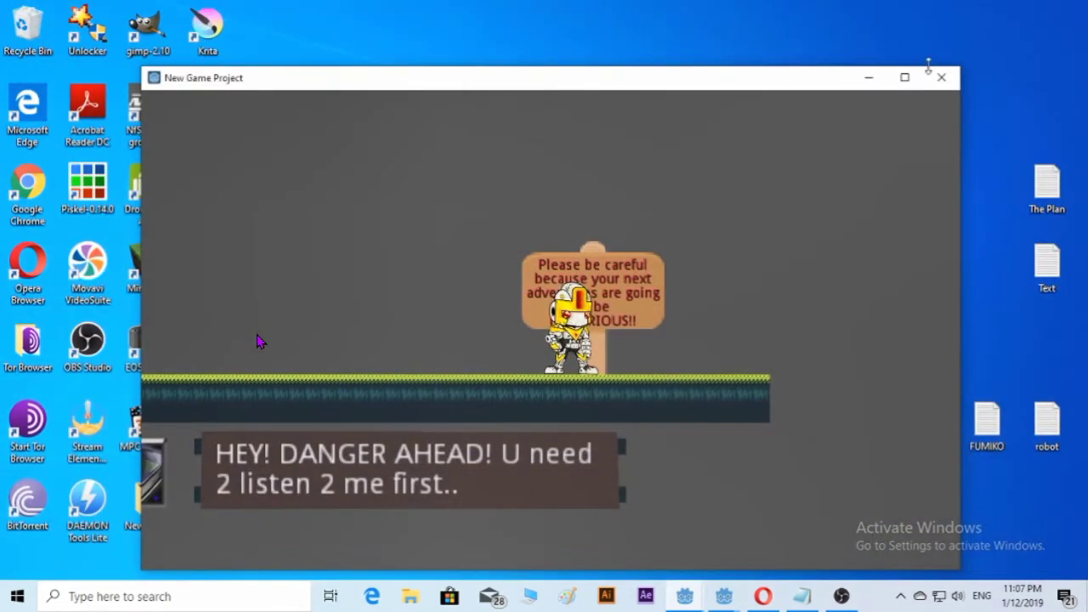
click(869, 78)
drag(281, 327, 180, 491)
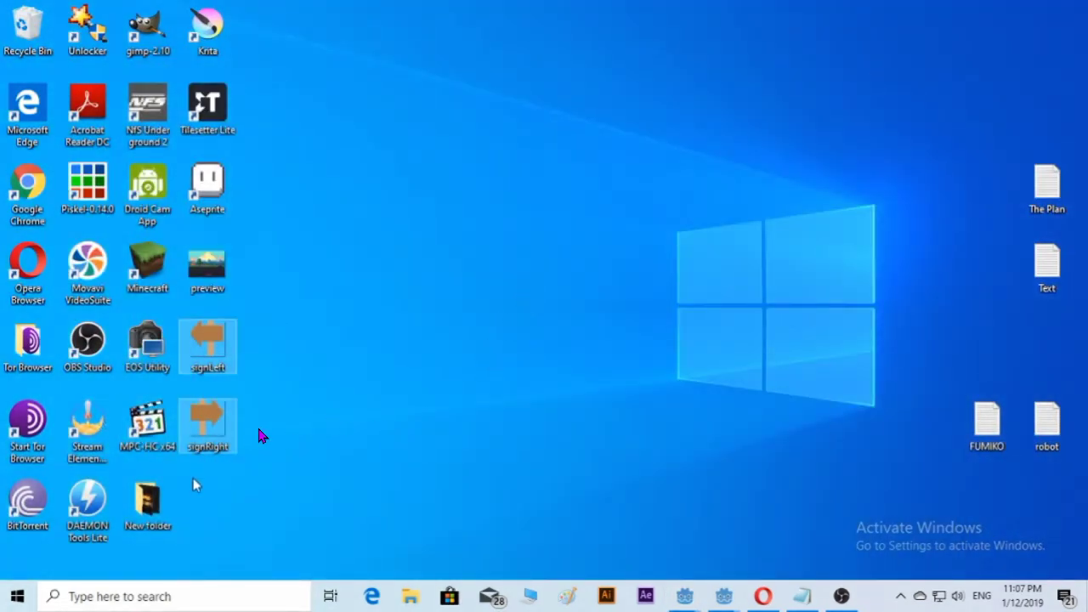
right_click(203, 355)
click(283, 467)
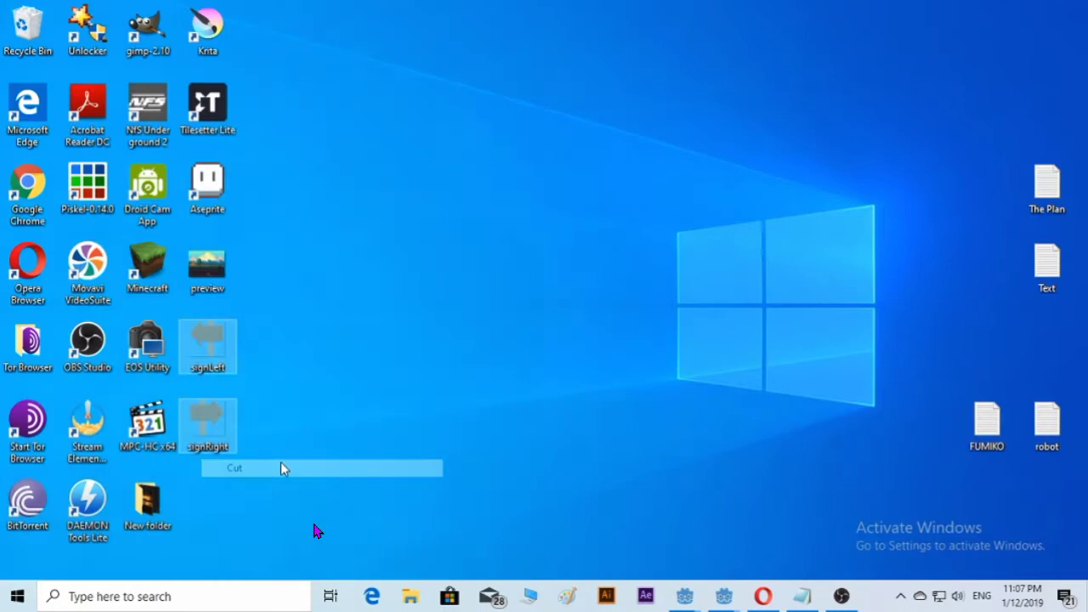
Step: Paste the cut sign images into the sign folder of Documents > New Game Project in File Explorer
key(super+e)
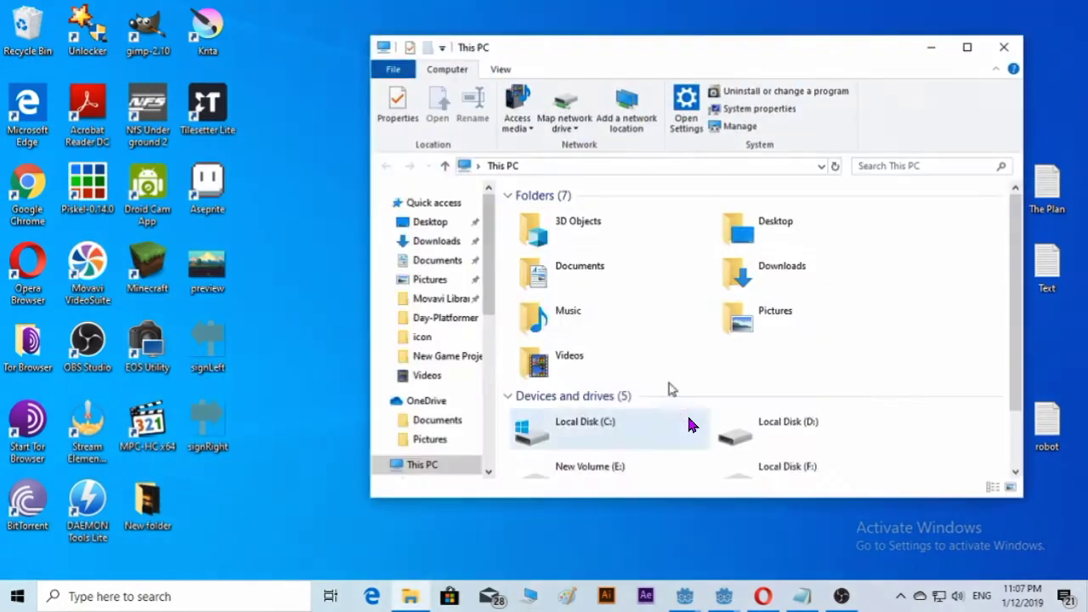
double_click(573, 281)
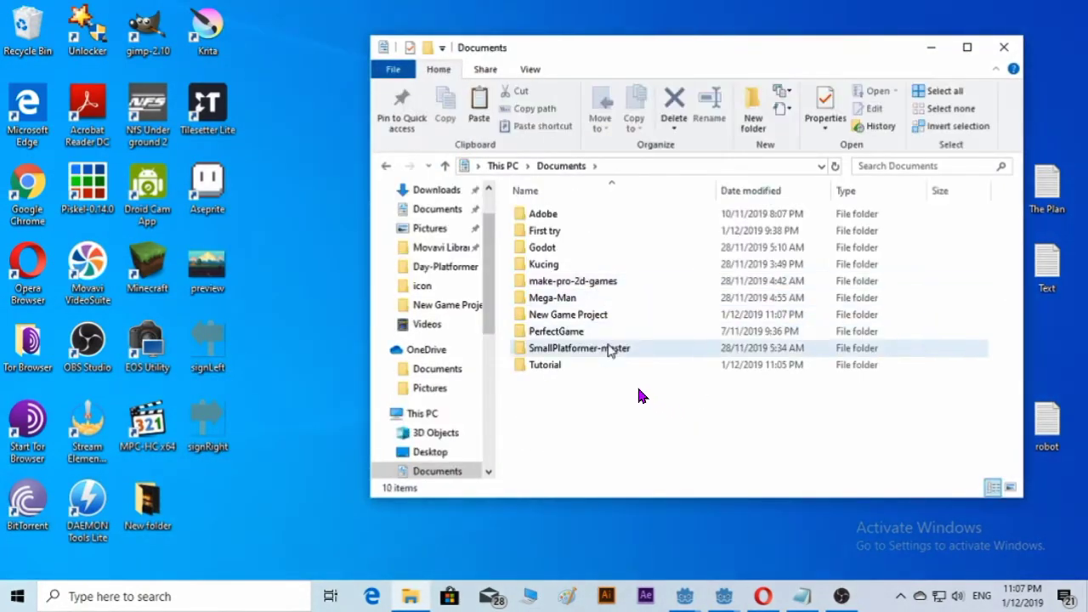
double_click(619, 315)
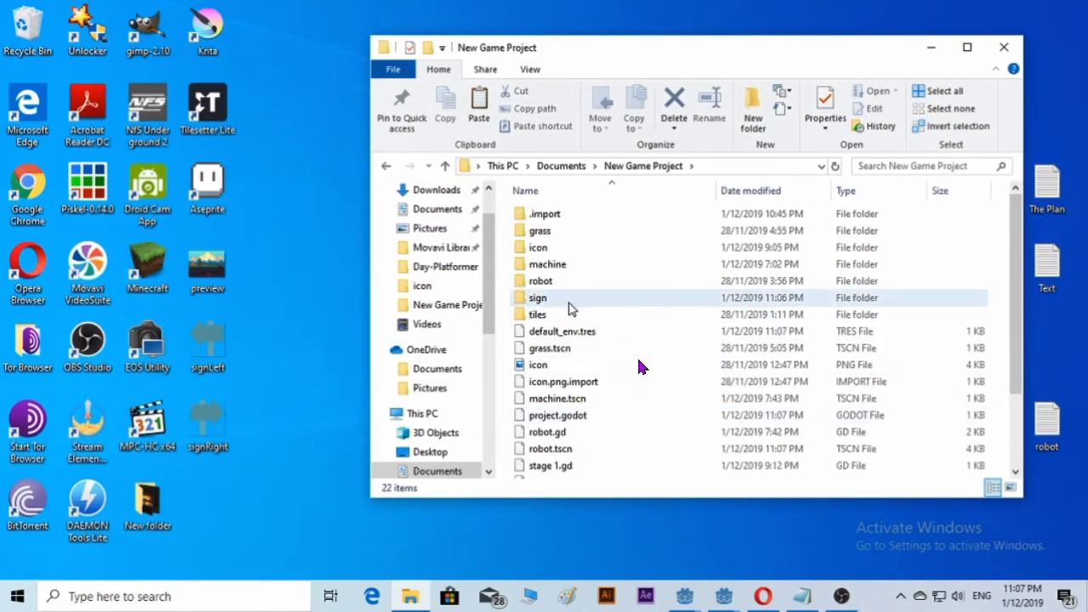
double_click(569, 299)
right_click(586, 359)
click(636, 237)
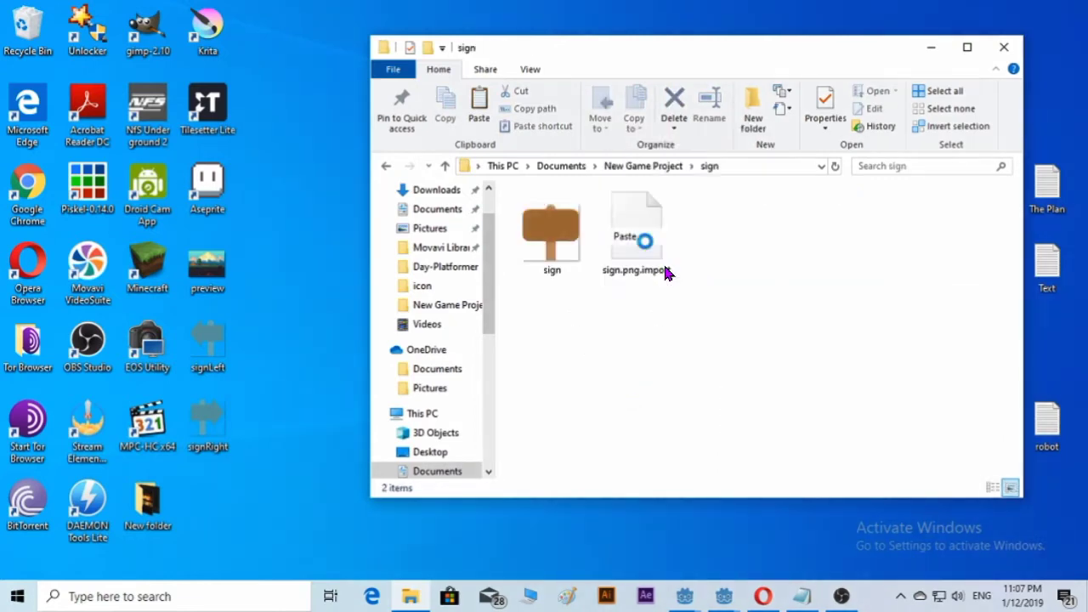
click(675, 408)
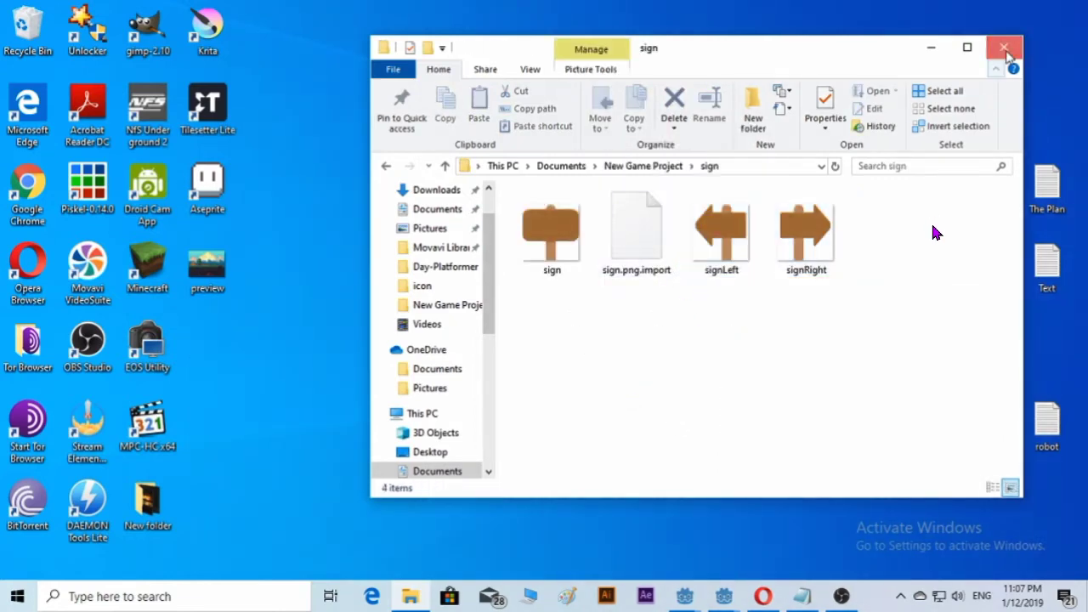
Step: Switch back to the Godot editor and expand the sign folder among the project files
click(930, 47)
mouse_move(724, 586)
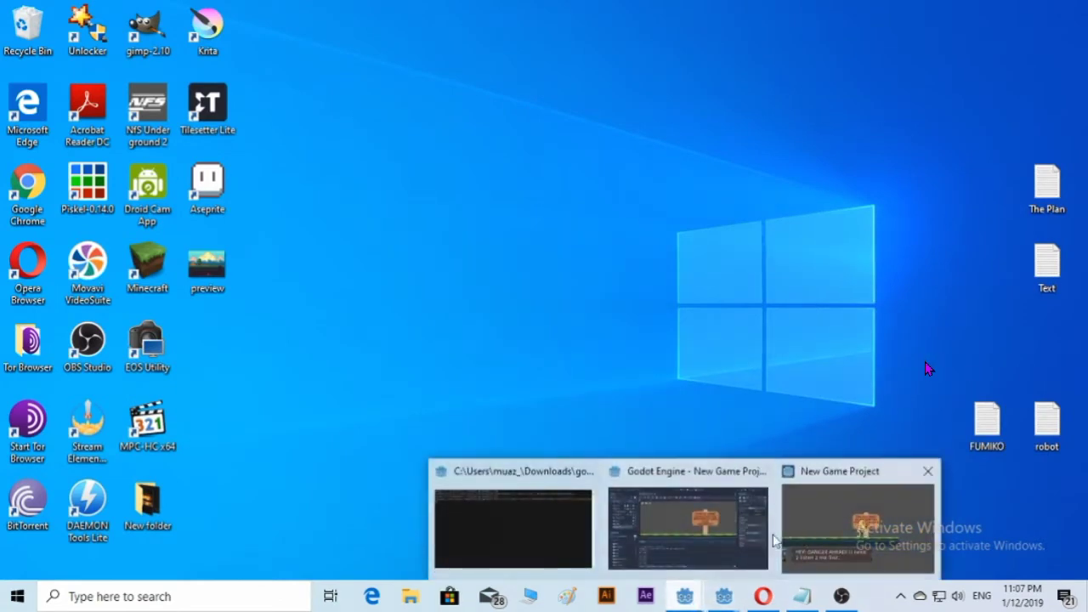
click(744, 510)
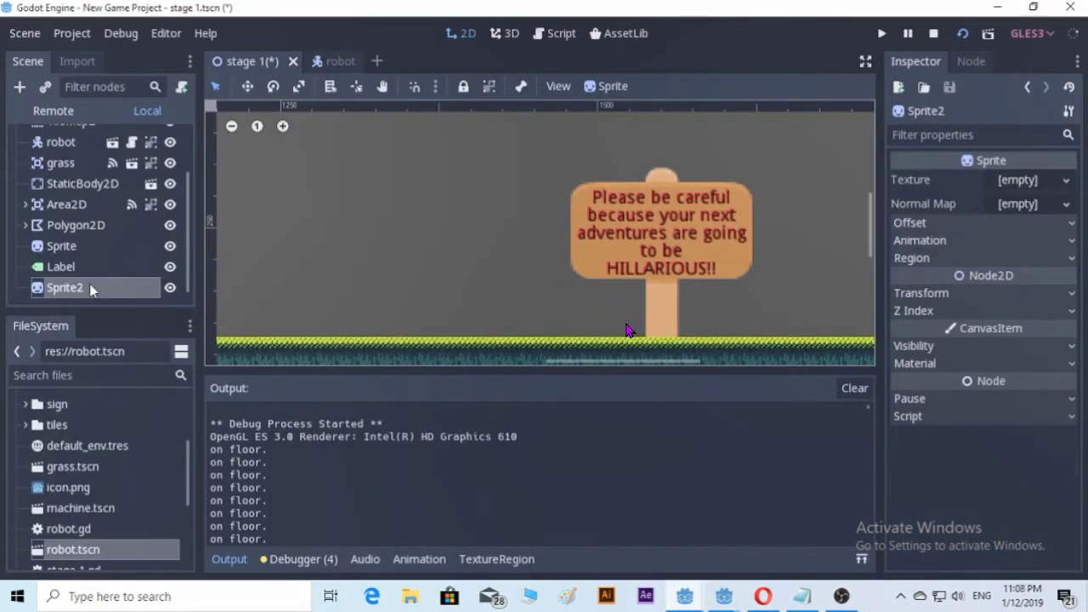
scroll(89, 287, down, 1)
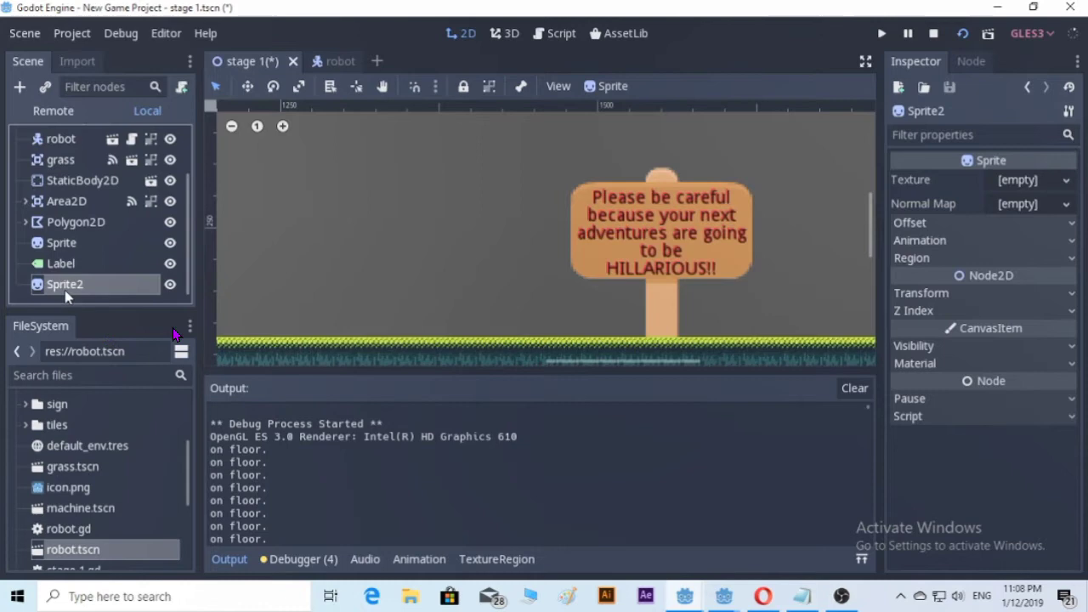
click(27, 405)
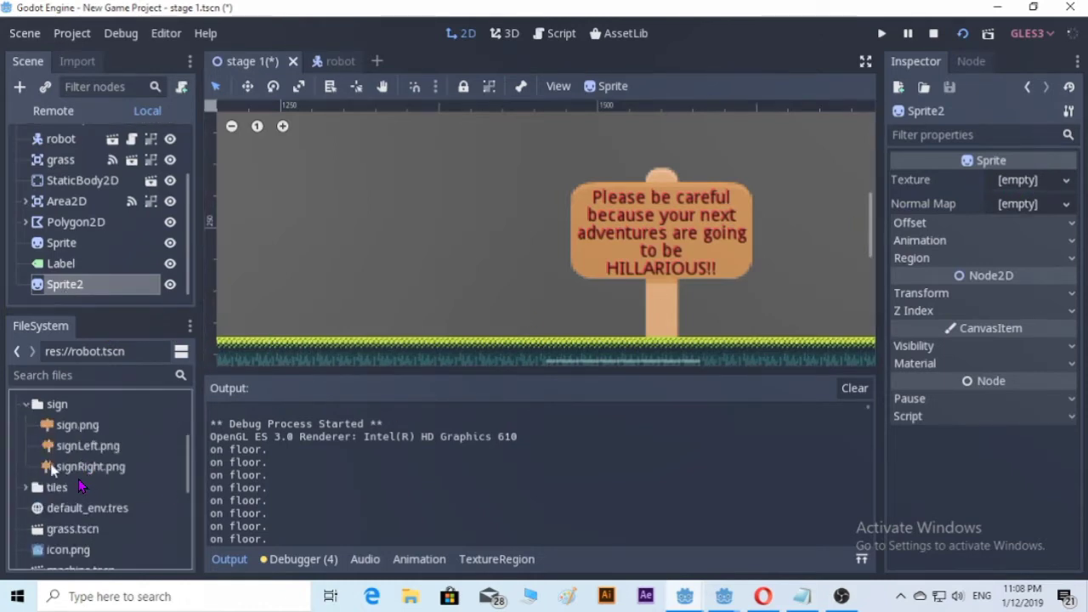
Step: Assign signRight.png from the sign folder as the texture of the new sprite
click(78, 470)
drag(85, 476, 1019, 188)
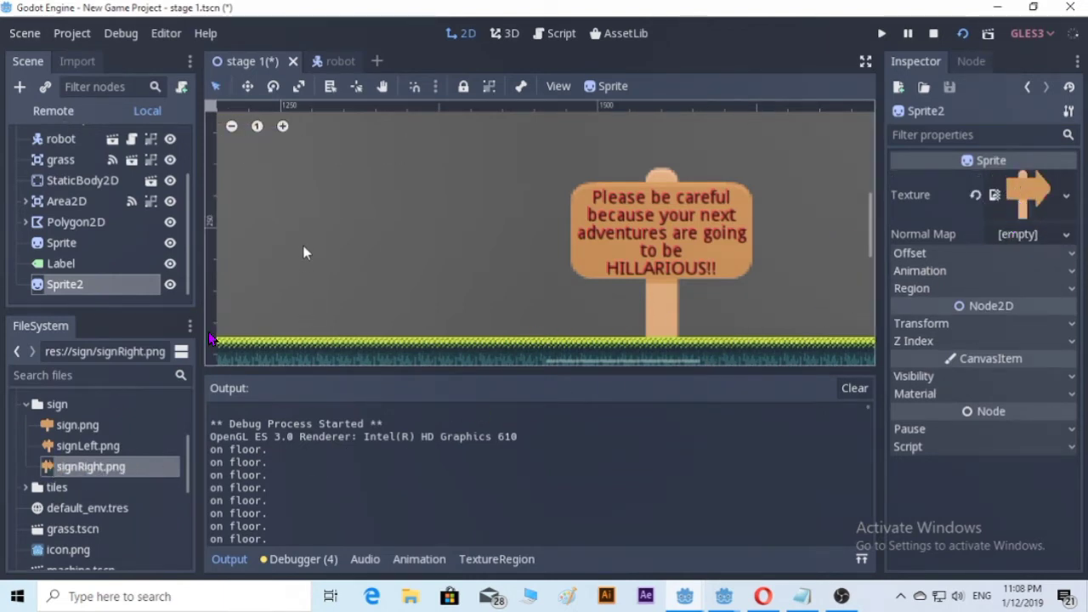
scroll(304, 253, down, 5)
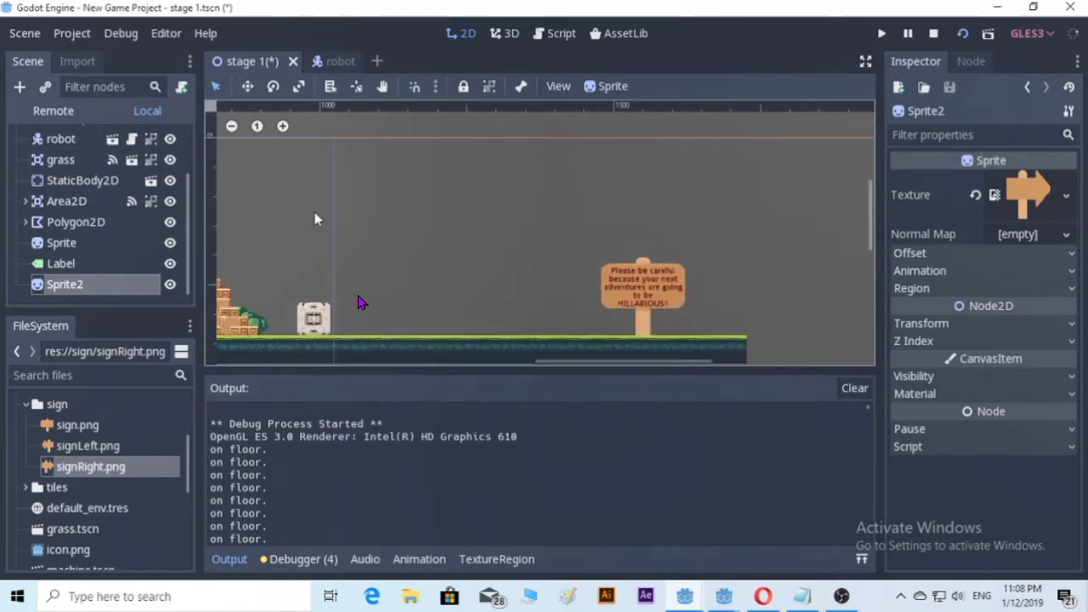
middle_drag(315, 219, 566, 234)
middle_drag(335, 235, 426, 268)
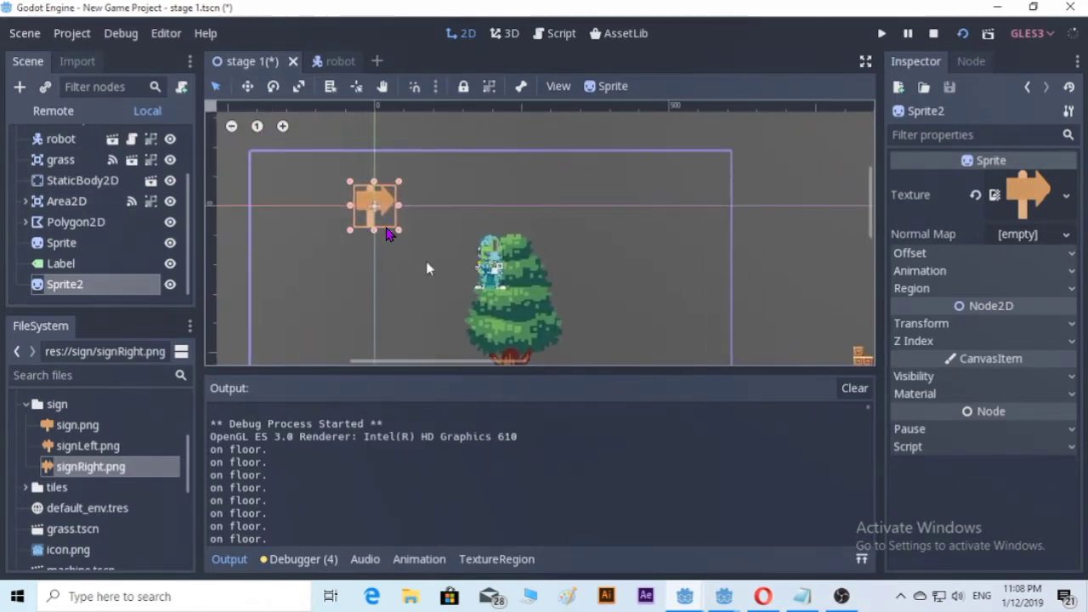
scroll(331, 238, up, 5)
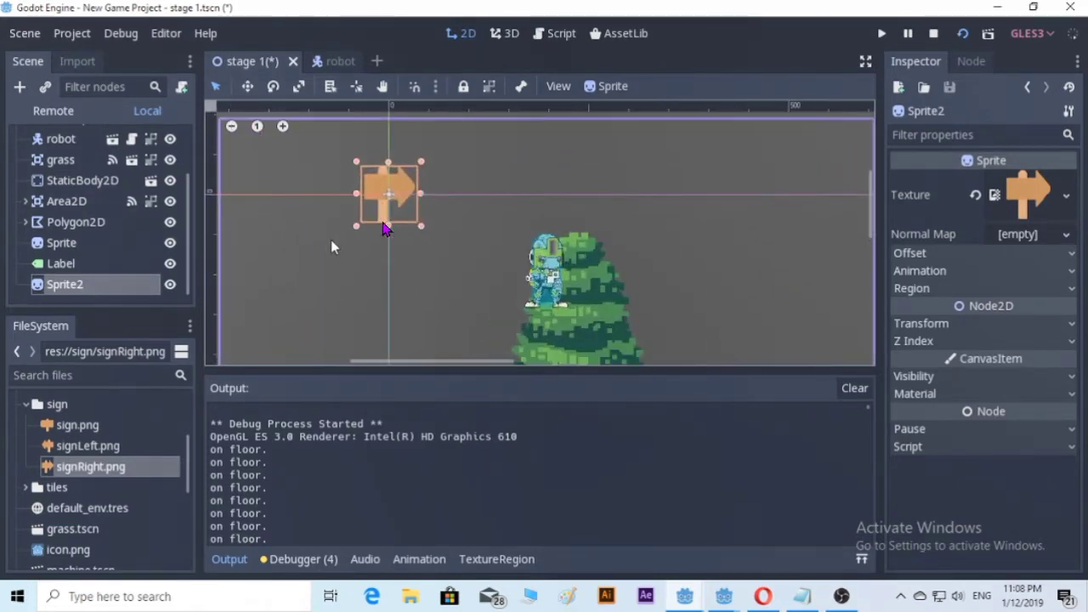
Step: Reimport signRight.png with the 2D Pixel preset
click(77, 61)
click(165, 136)
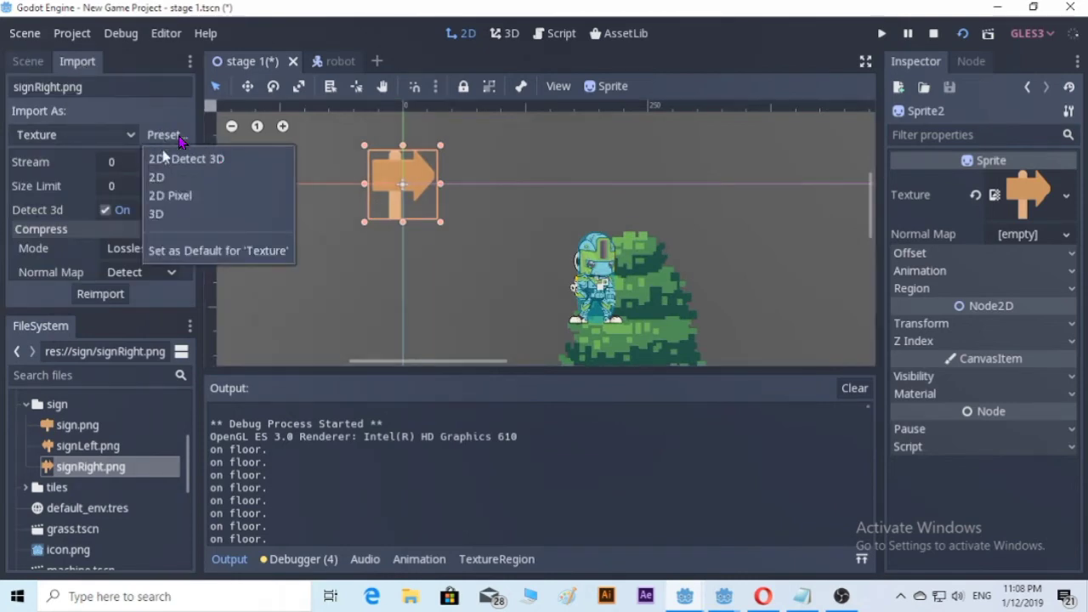
click(176, 196)
click(102, 294)
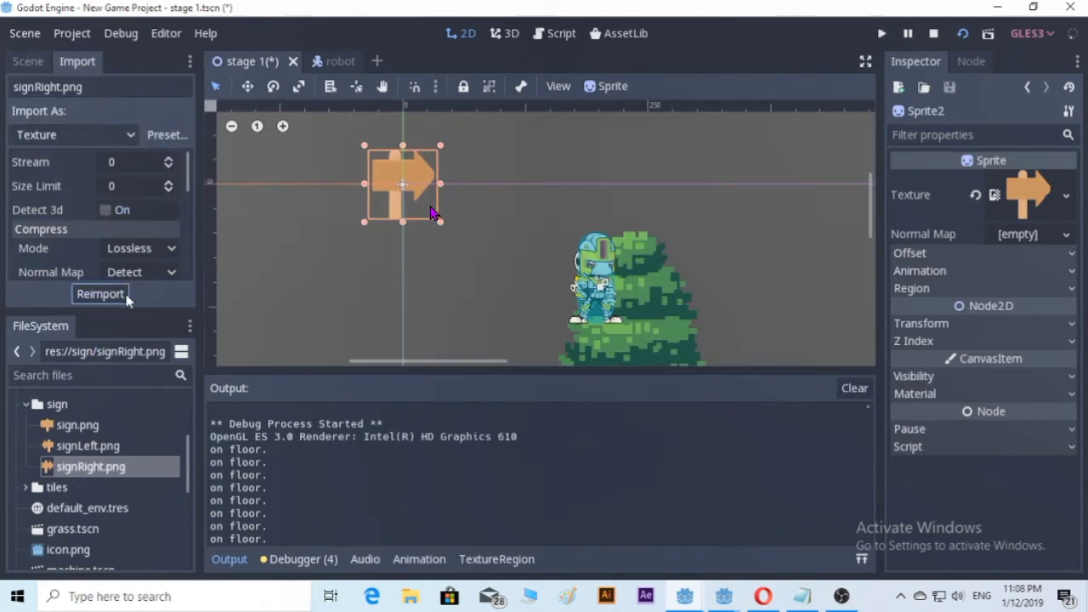
Step: Move the arrow sign sprite beside the message sign, near the far end of the grass platform
scroll(451, 291, down, 2)
scroll(449, 284, down, 6)
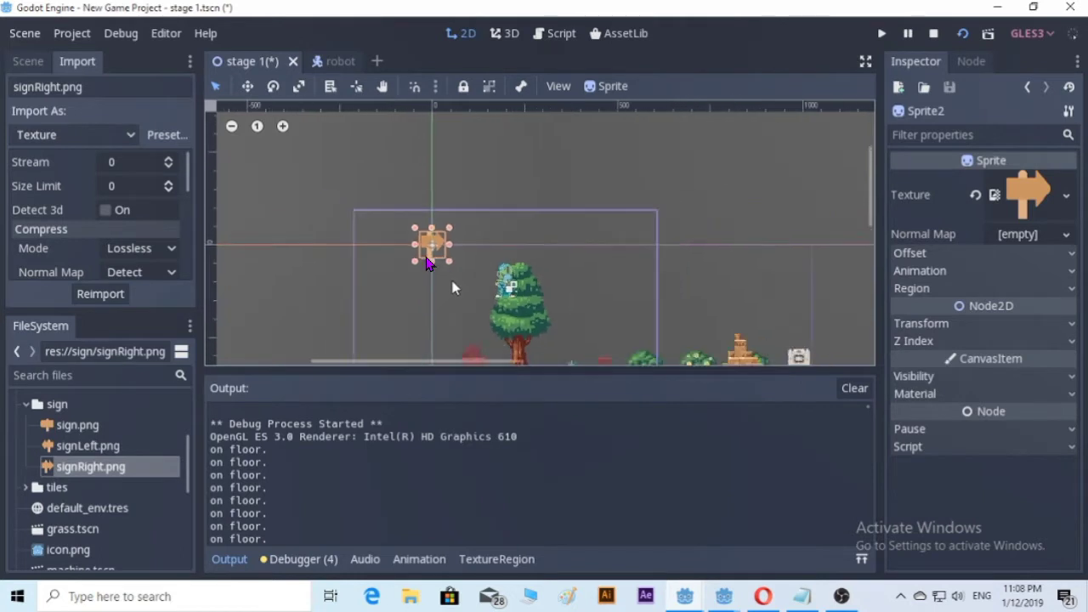
middle_drag(612, 318, 463, 235)
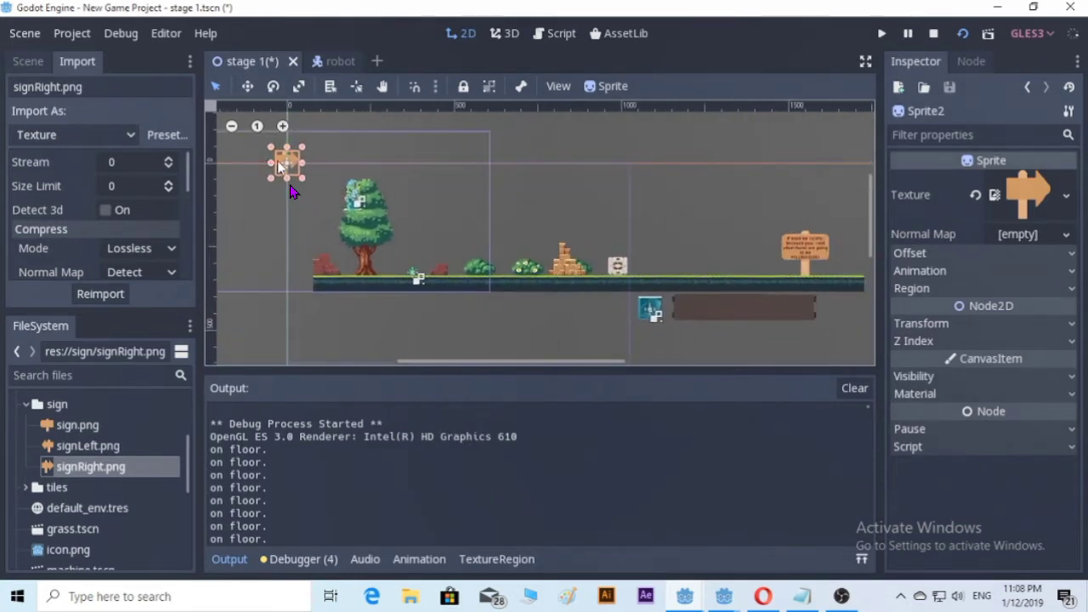
drag(289, 163, 846, 282)
Step: Nudge the arrow sign toward the platform's edge and lower it until its post overlaps the grass
scroll(839, 303, up, 10)
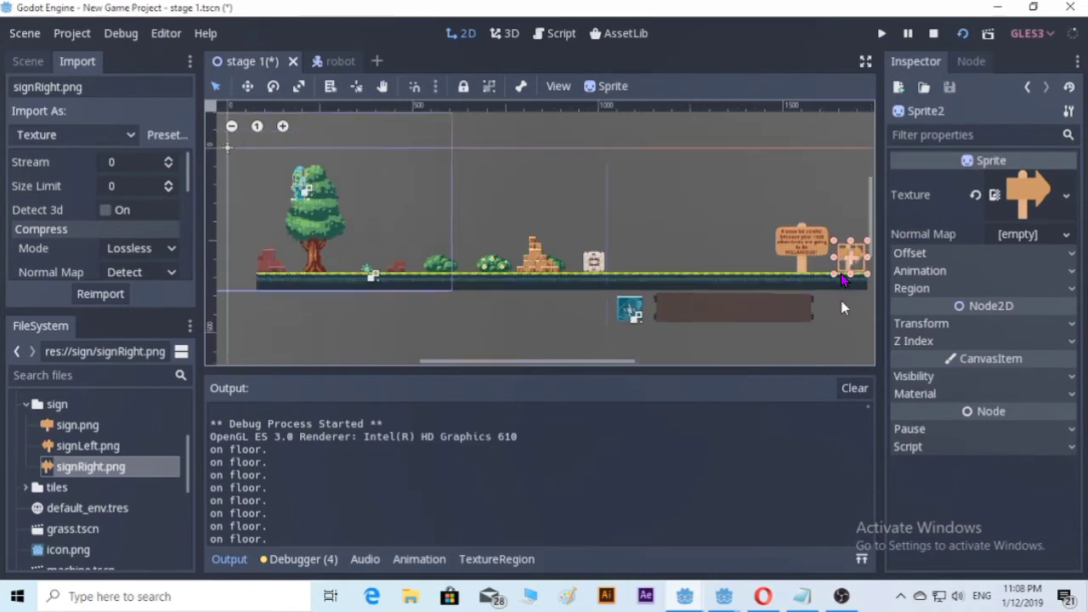
middle_drag(830, 302, 583, 315)
scroll(595, 315, up, 5)
scroll(621, 315, up, 2)
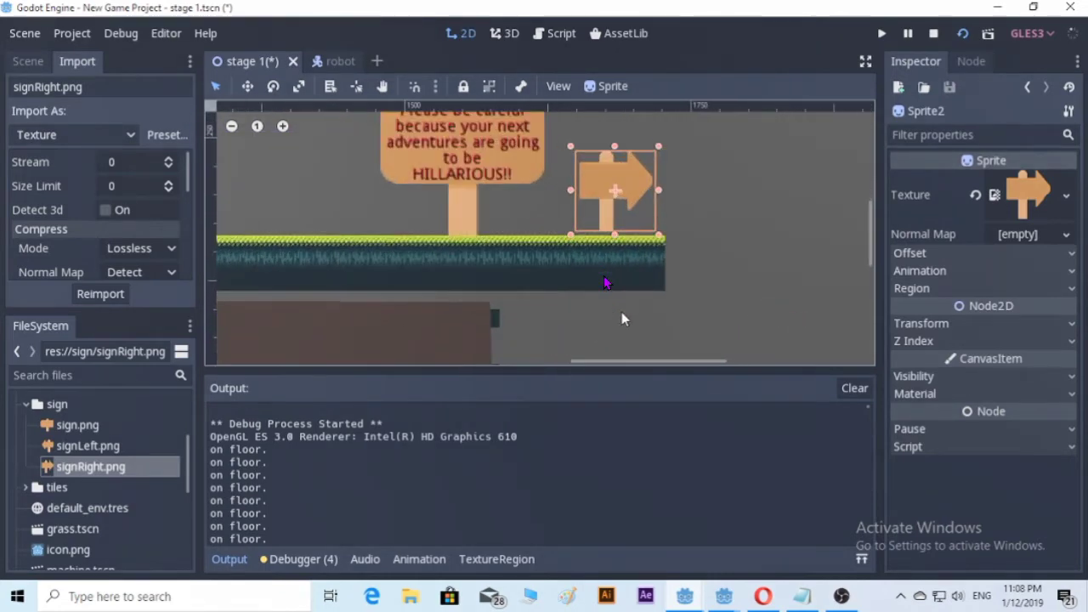
scroll(602, 252, up, 3)
scroll(607, 249, up, 1)
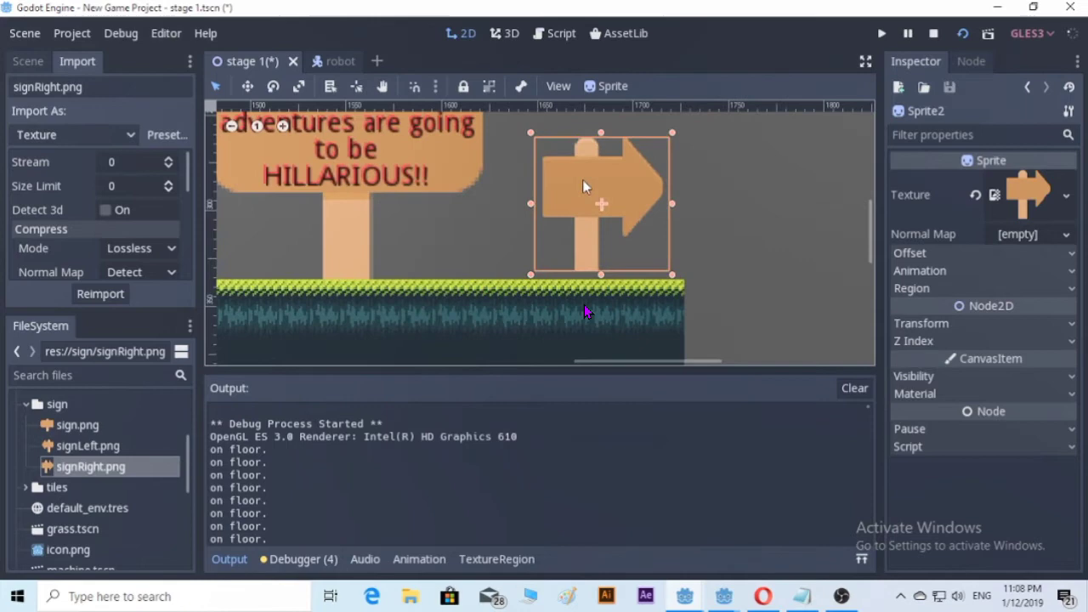
drag(583, 181, 610, 196)
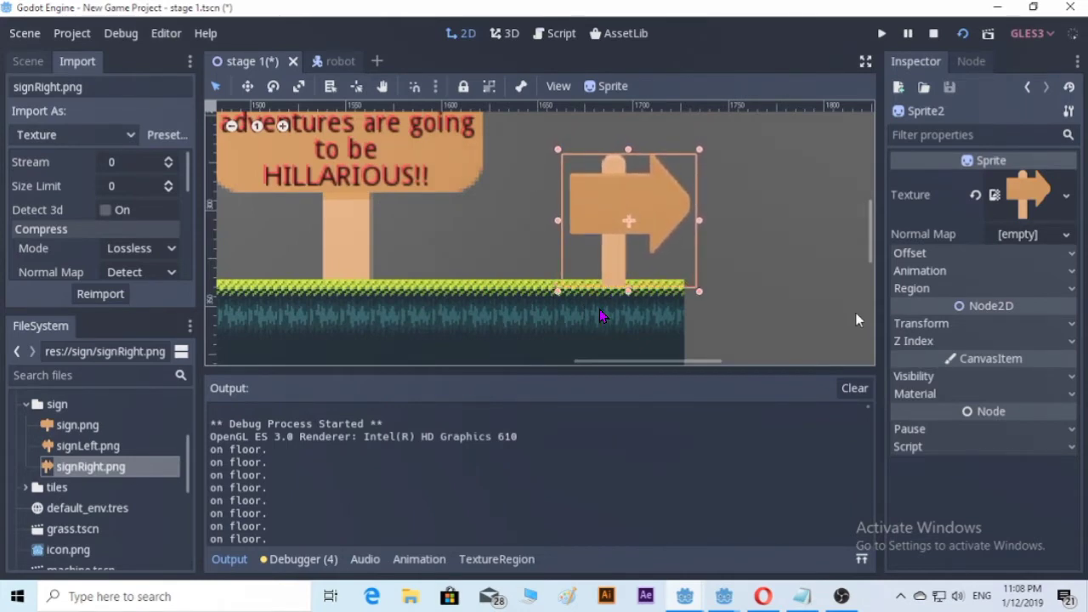
Step: Set the arrow sign sprite's Z Index to -1 and deselect it
click(1069, 340)
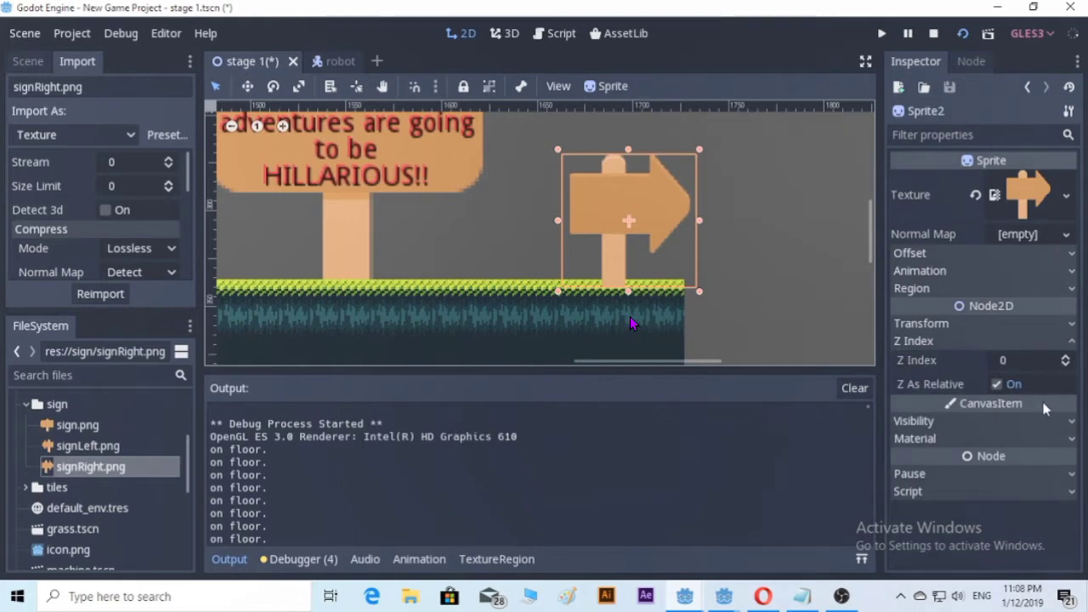
click(761, 296)
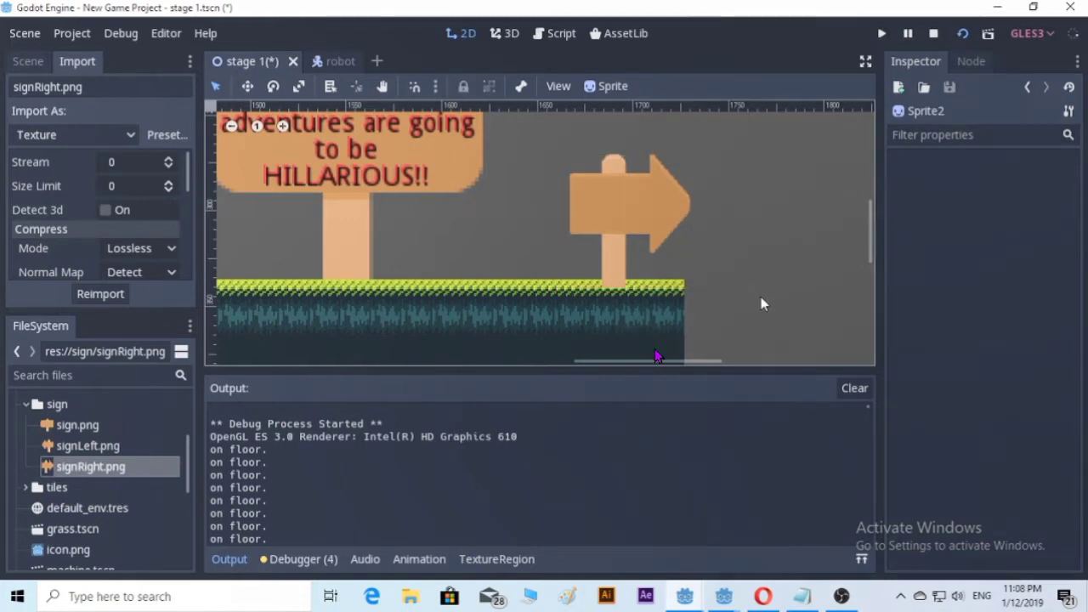
click(642, 201)
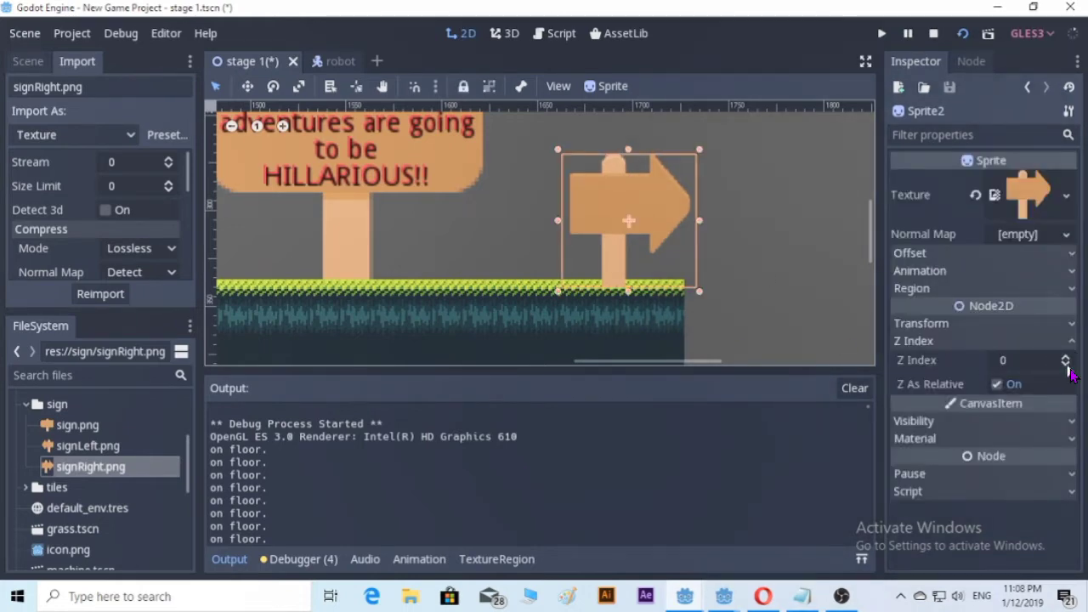
click(1067, 368)
click(733, 263)
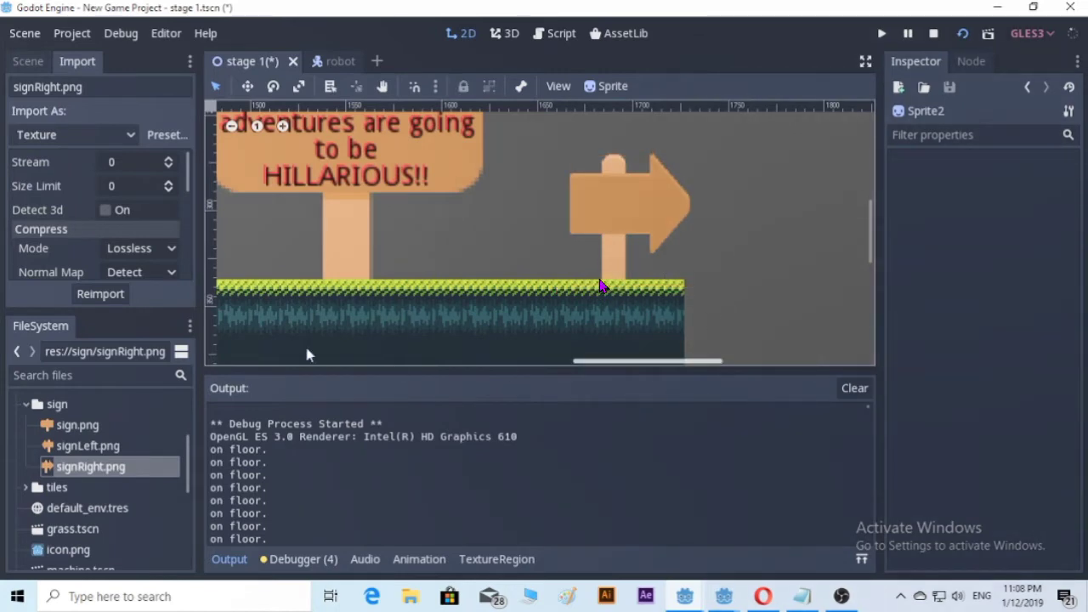
Step: Add a Label node as a child of the stage 1 root node
click(25, 62)
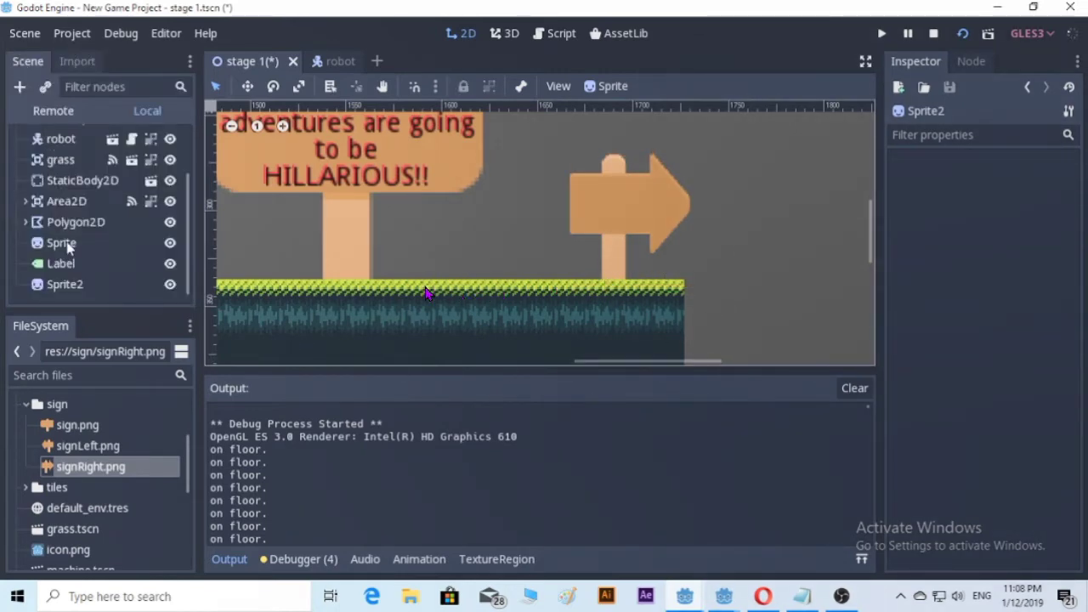
click(63, 285)
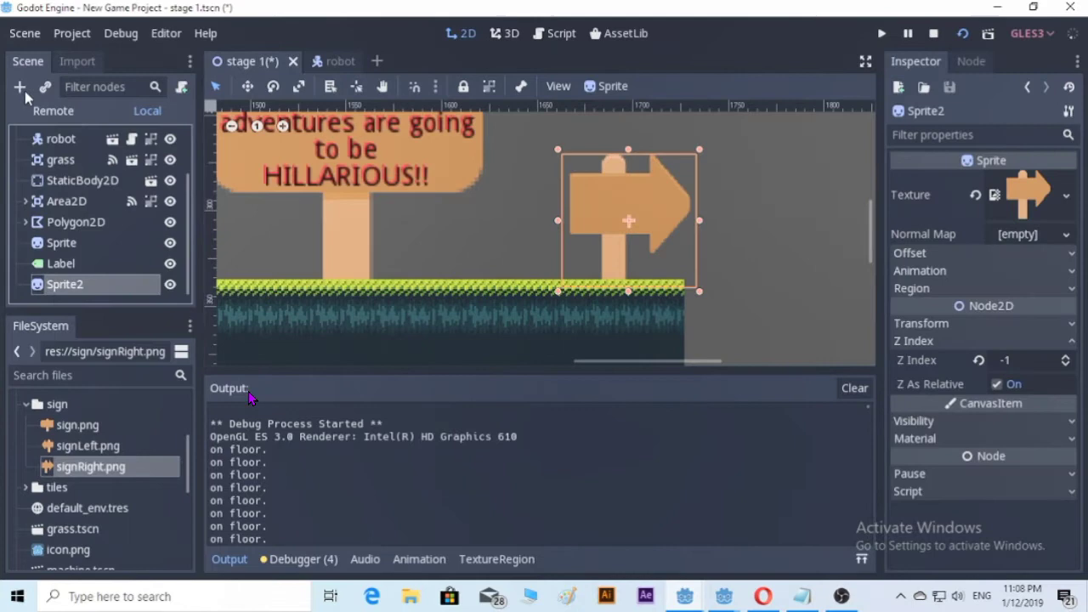
scroll(55, 161, up, 2)
click(51, 139)
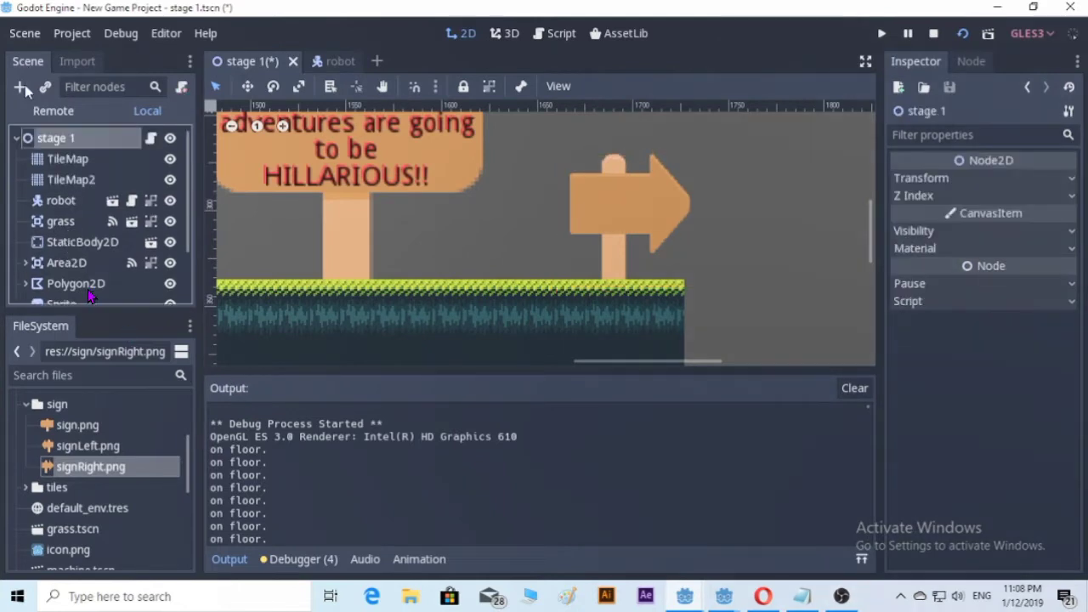
click(19, 86)
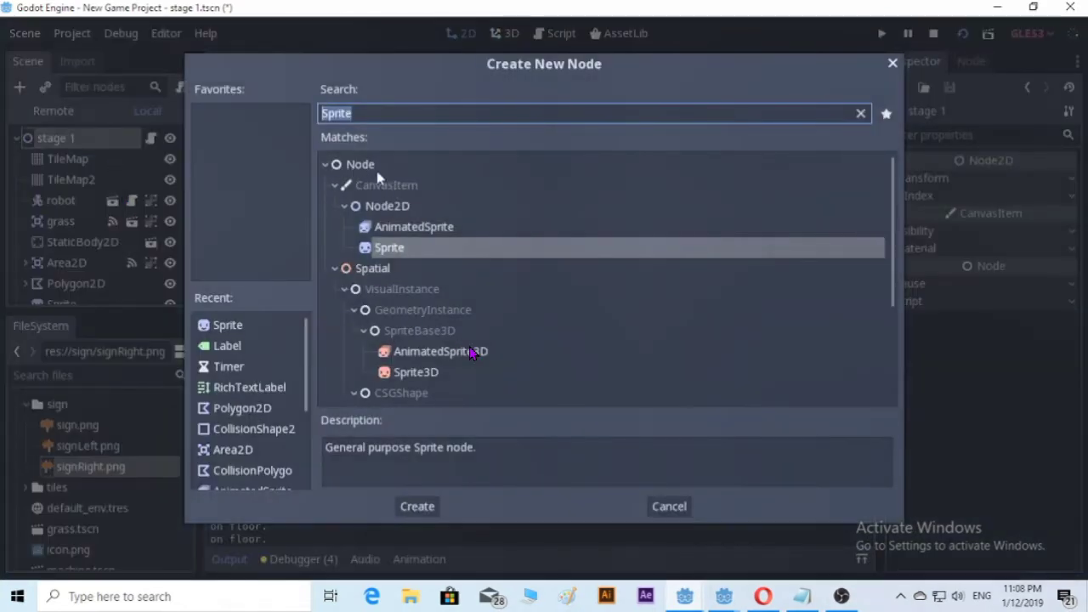
key(BackSpace)
text(lab)
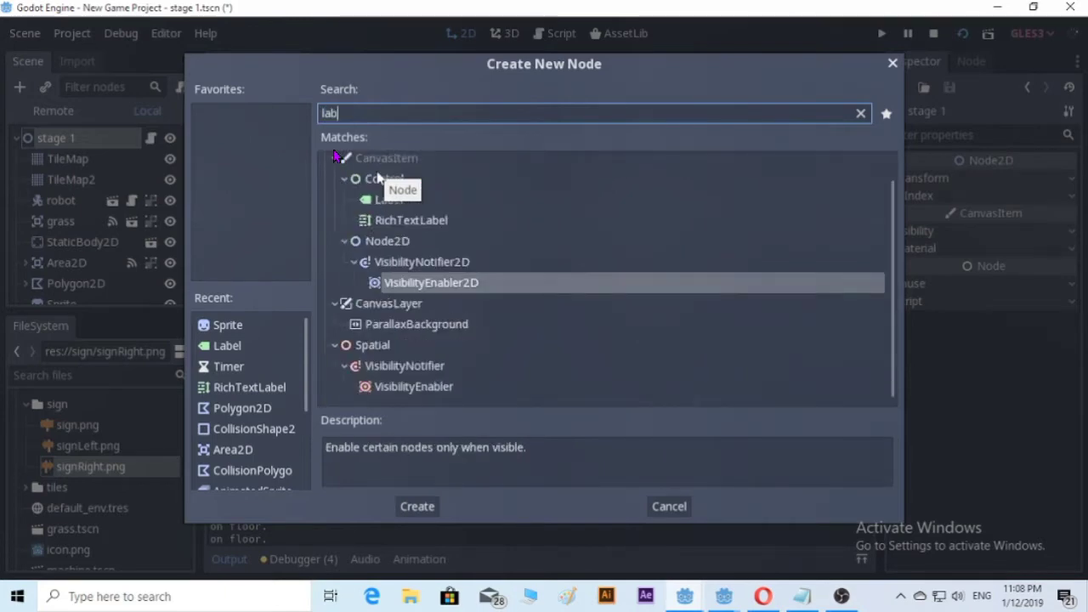
text(el)
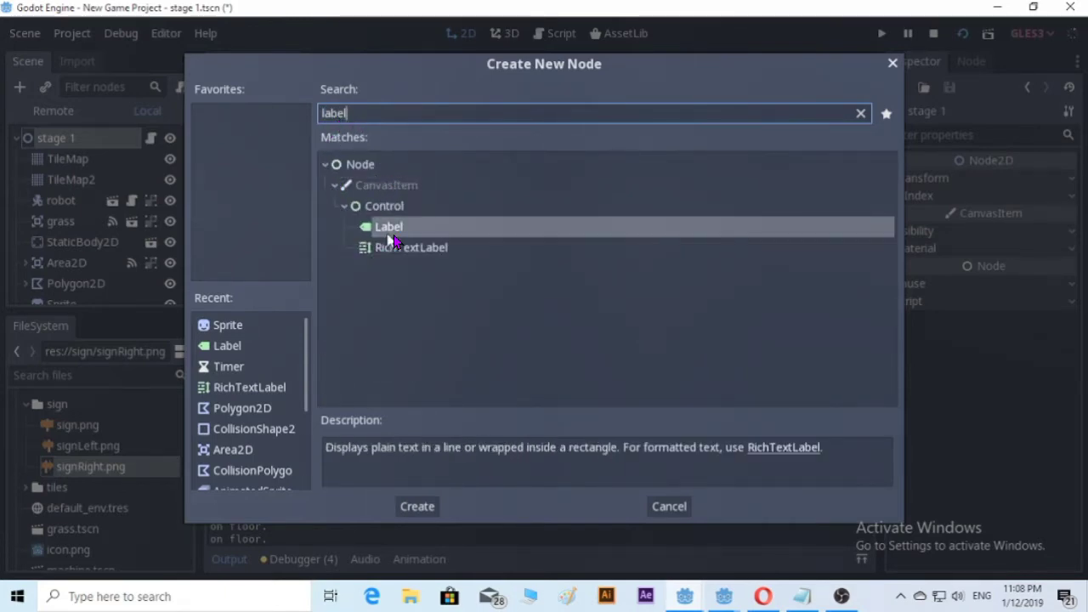
double_click(387, 235)
Step: Enlarge the new label slightly and move it from the scene origin onto the arrow sign
scroll(413, 202, down, 10)
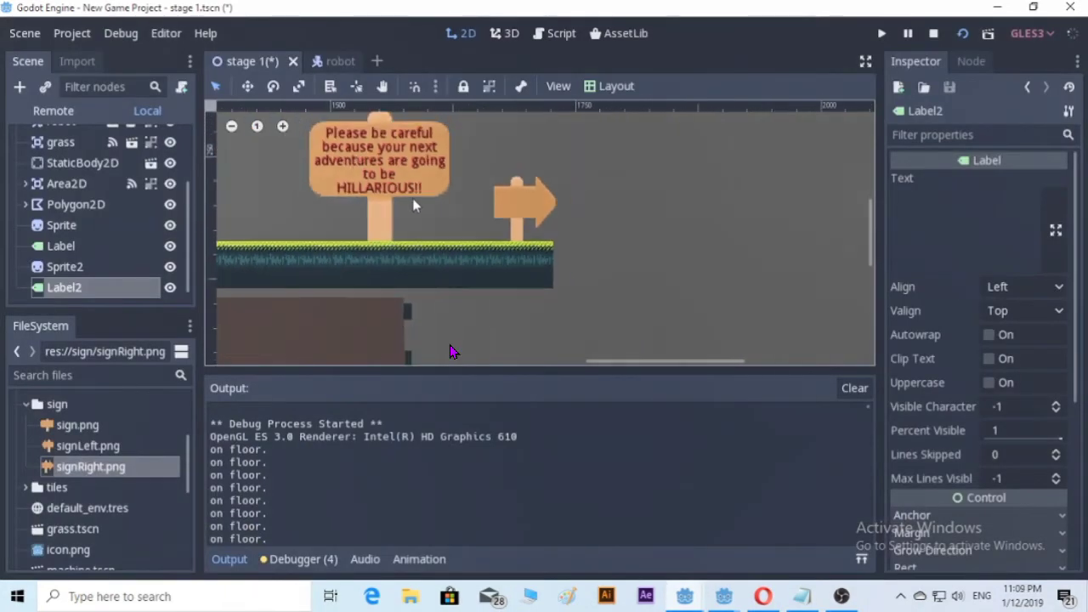
scroll(365, 192, down, 5)
middle_drag(398, 205, 697, 308)
scroll(604, 246, down, 8)
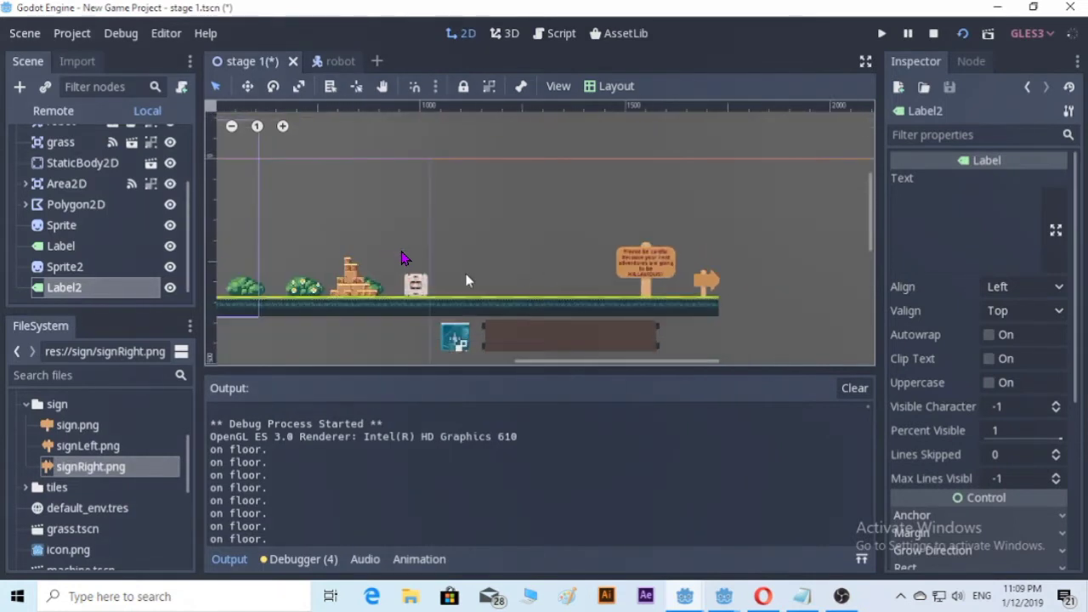
middle_drag(466, 275, 568, 267)
scroll(568, 274, down, 3)
scroll(470, 273, down, 3)
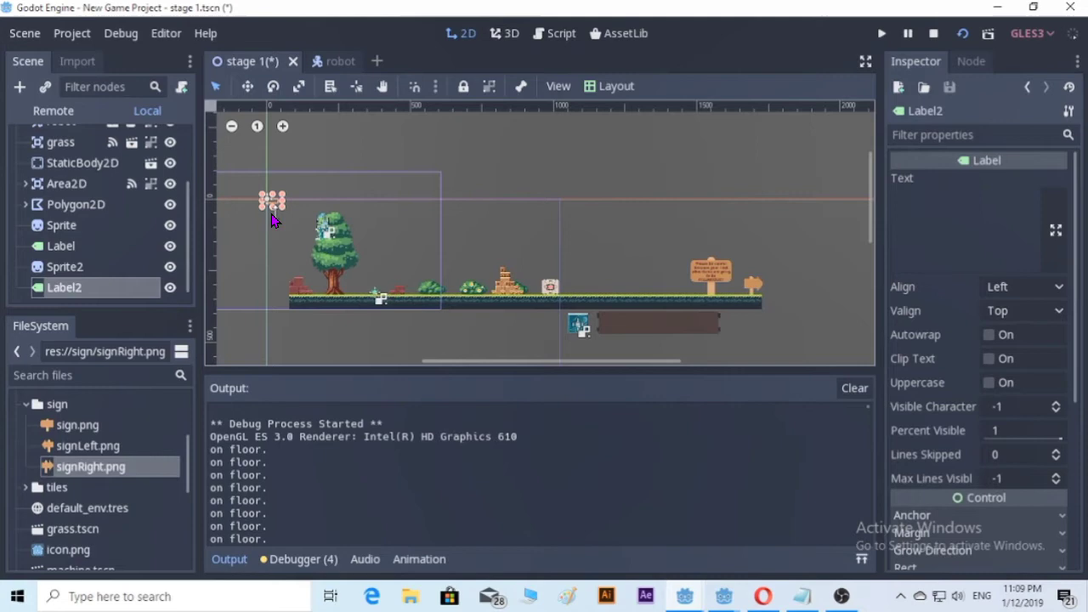
mouse_move(263, 200)
mouse_down()
mouse_move(308, 197)
mouse_move(244, 197)
mouse_move(263, 187)
mouse_up()
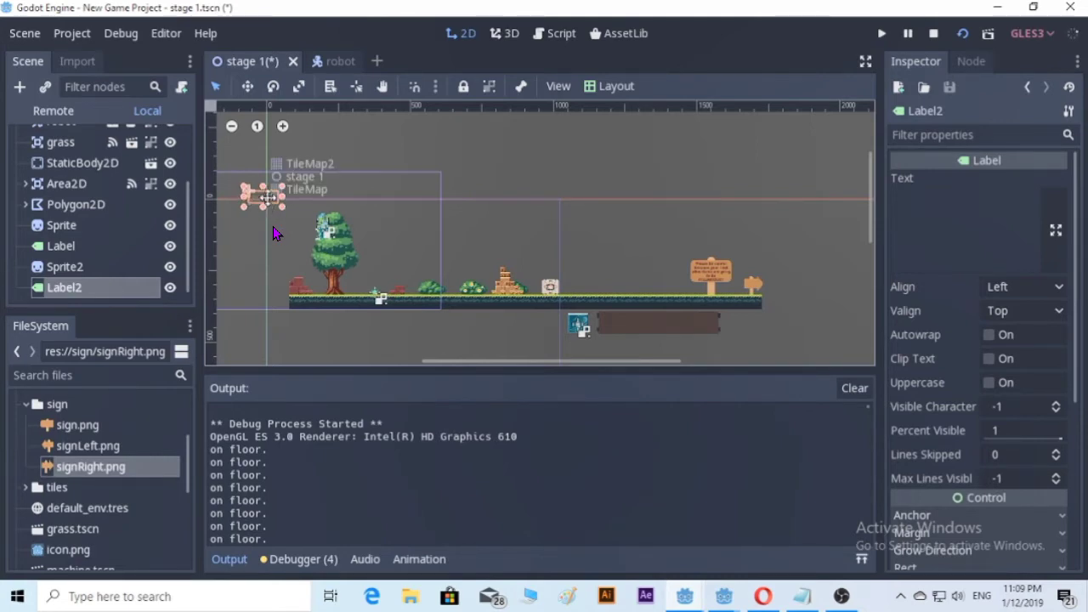
drag(274, 232, 748, 336)
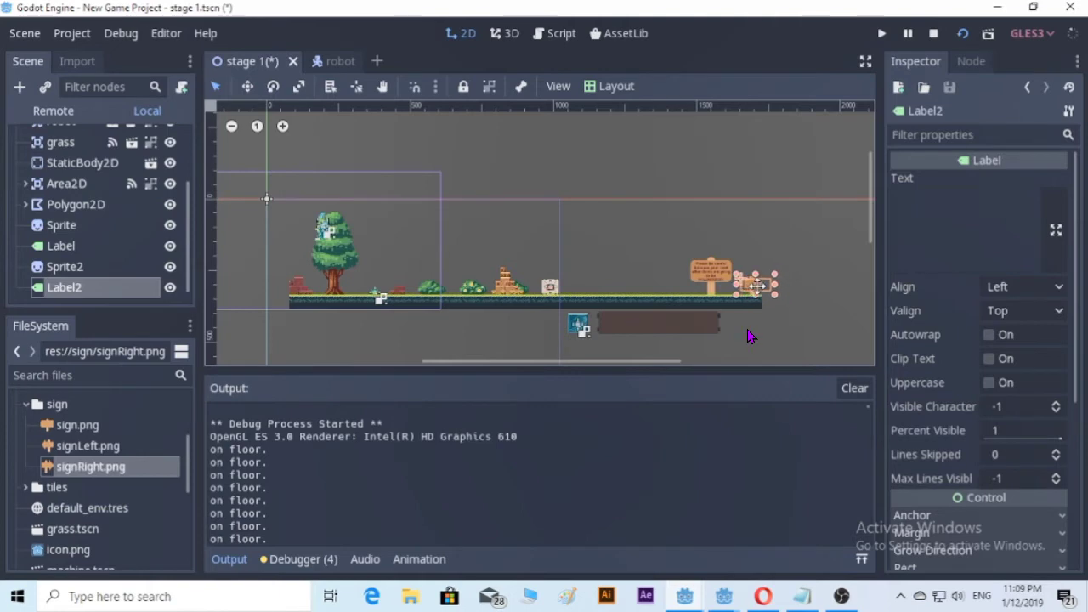
Step: Resize the label's rectangle on all sides to fit within the arrow sign's board
scroll(748, 336, up, 5)
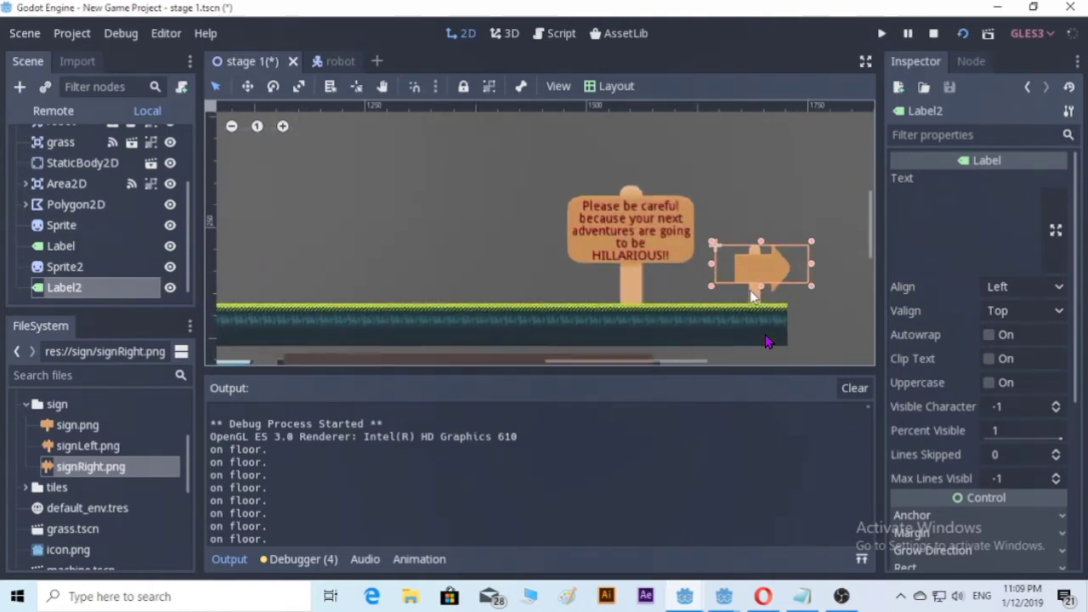
scroll(765, 341, up, 2)
drag(838, 252, 799, 249)
drag(678, 247, 711, 245)
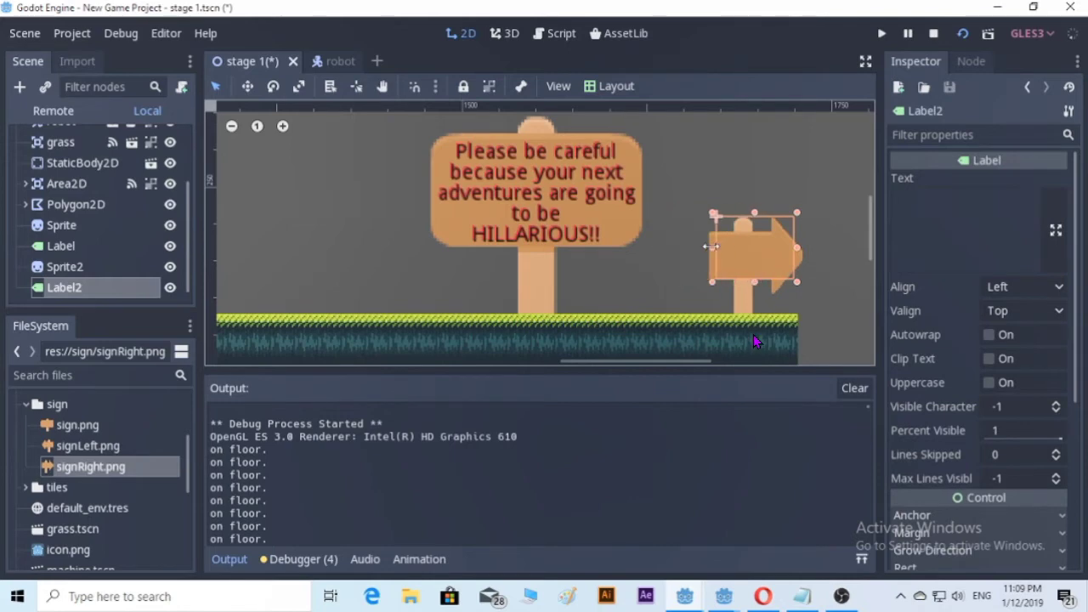
drag(751, 213, 750, 239)
drag(749, 277, 747, 272)
drag(751, 234, 752, 240)
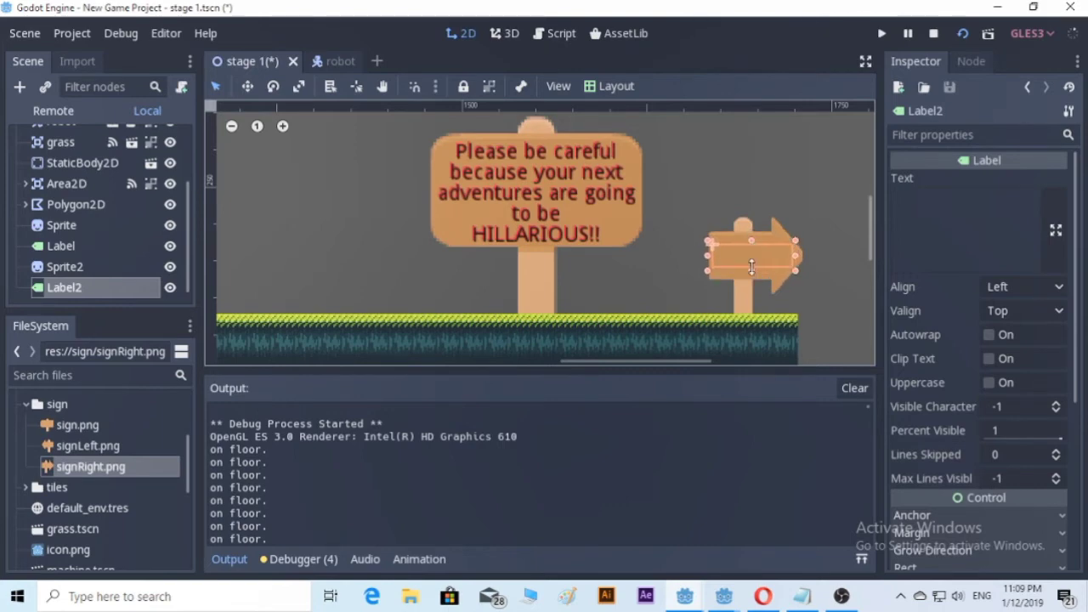
Step: Set the text of the label on the arrow sign to JUMP HERE
click(944, 228)
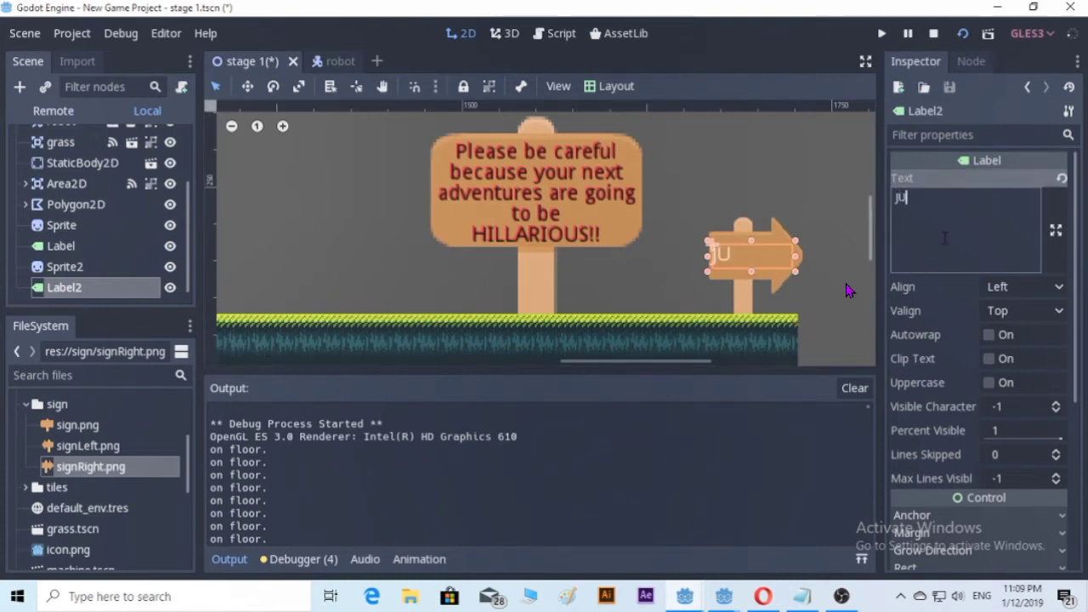
text(PM)
key(BackSpace)
key(BackSpace)
text(MP)
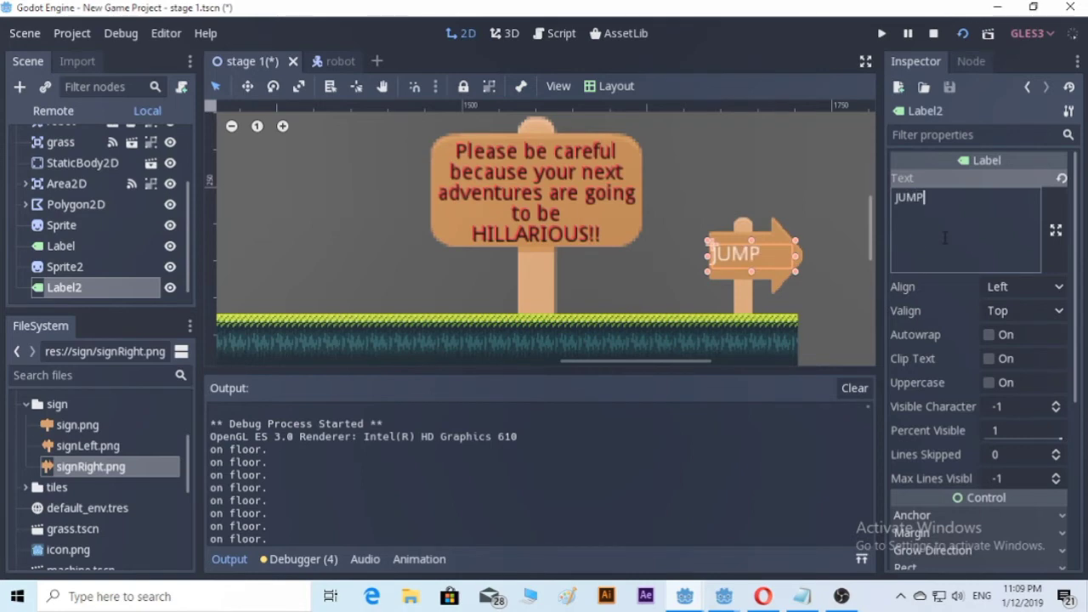
text( HERE)
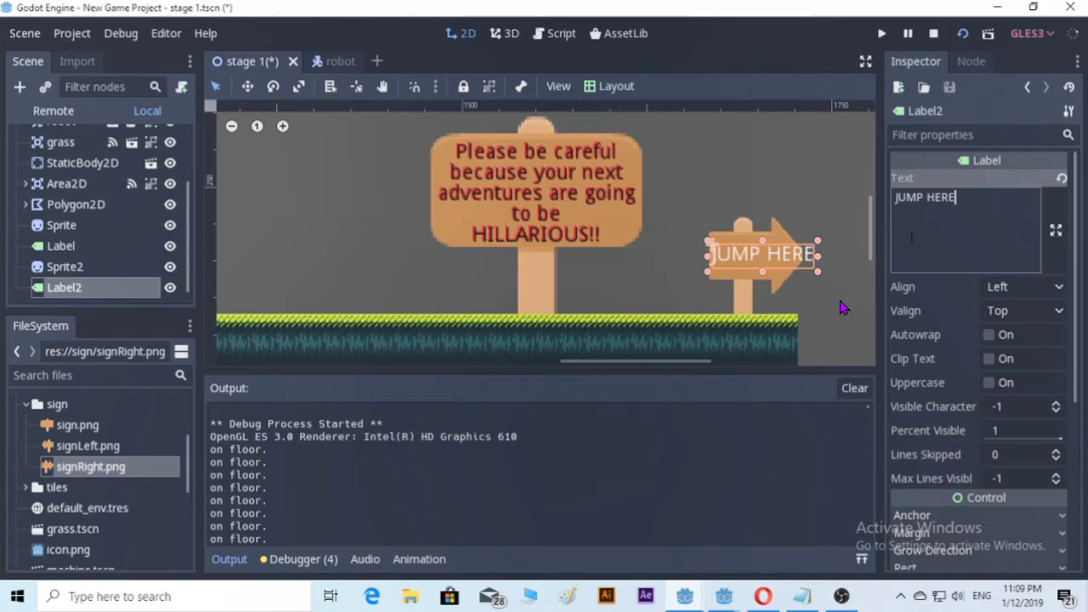
key(ctrl+a)
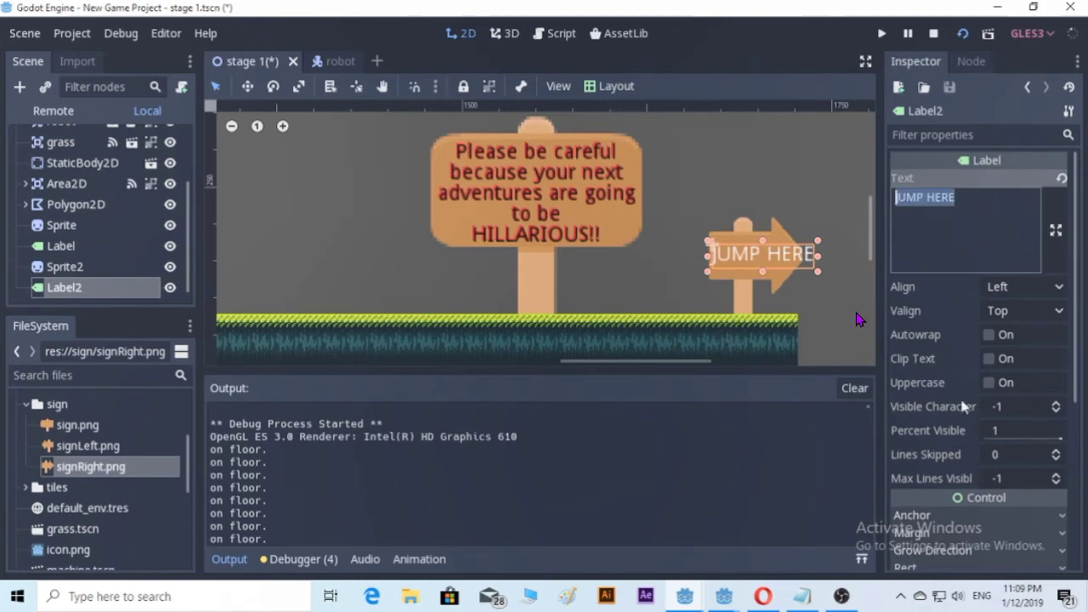
click(988, 383)
click(989, 385)
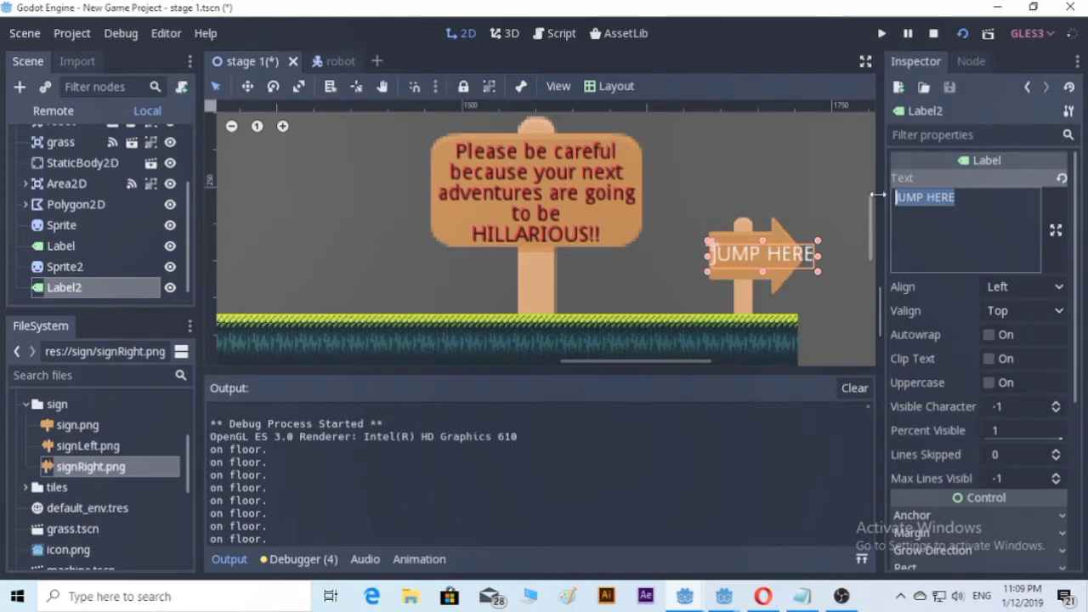
Step: Replace the text of the label on the arrow sign with Jump Here
text(Ju)
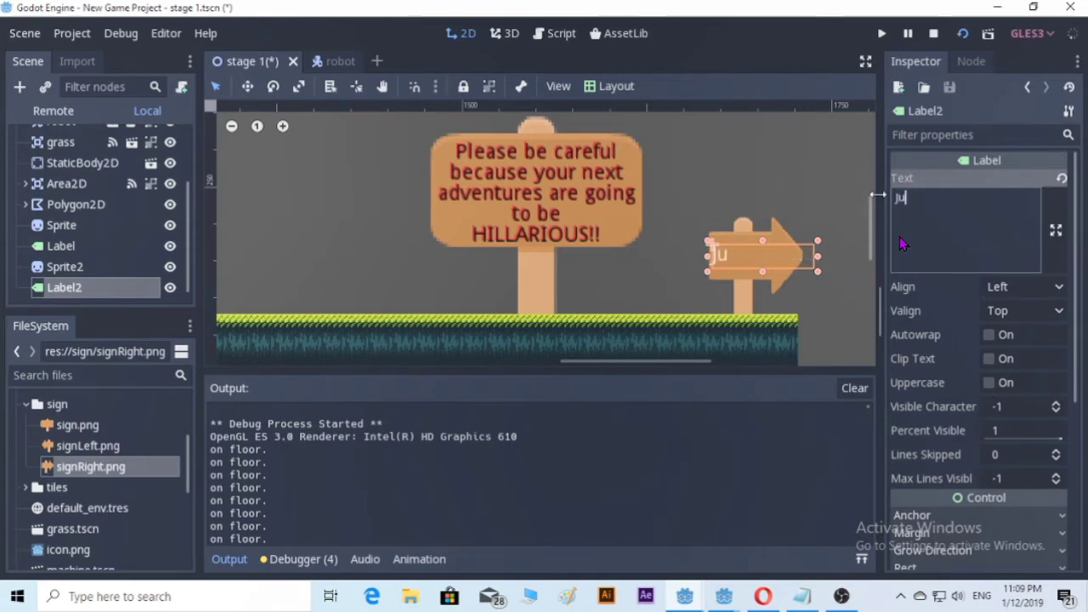
text(mp Here)
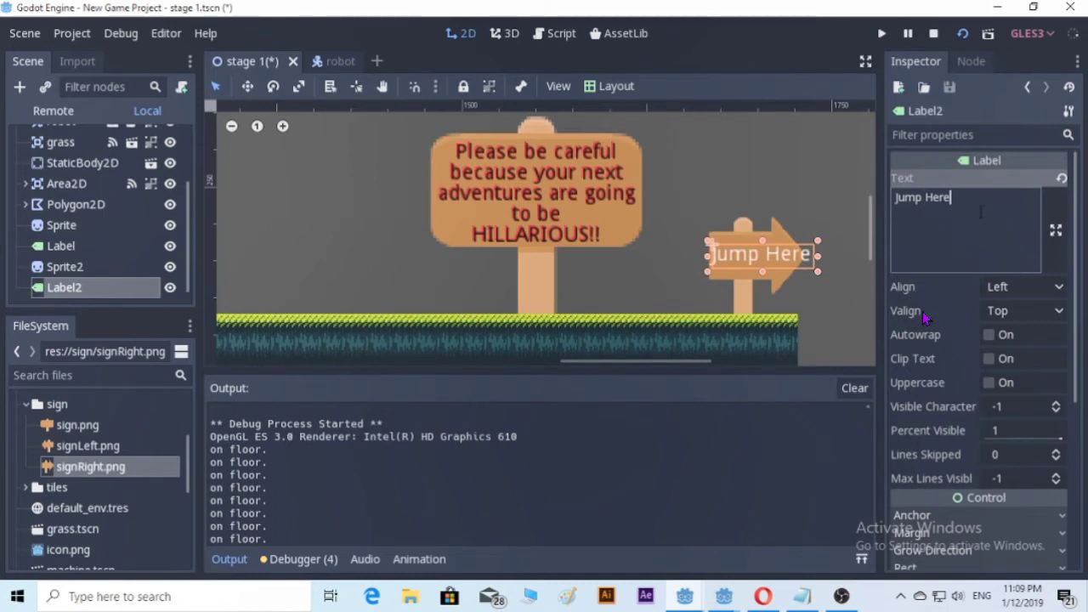
drag(829, 278, 778, 274)
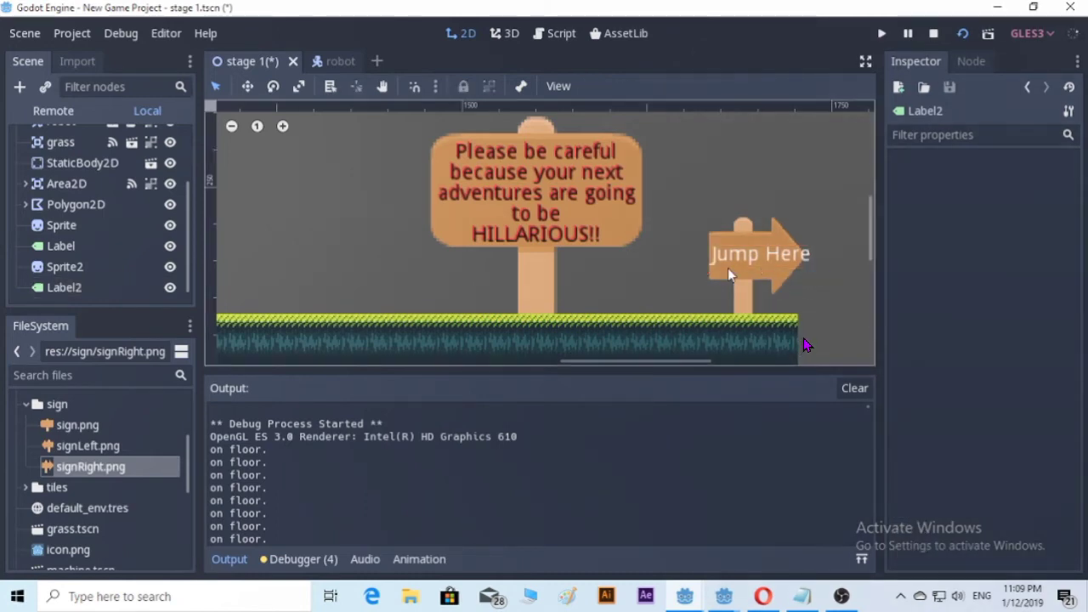
Step: Widen the arrow sign sprite on both sides to hold its text and reduce its height from above and below
click(752, 253)
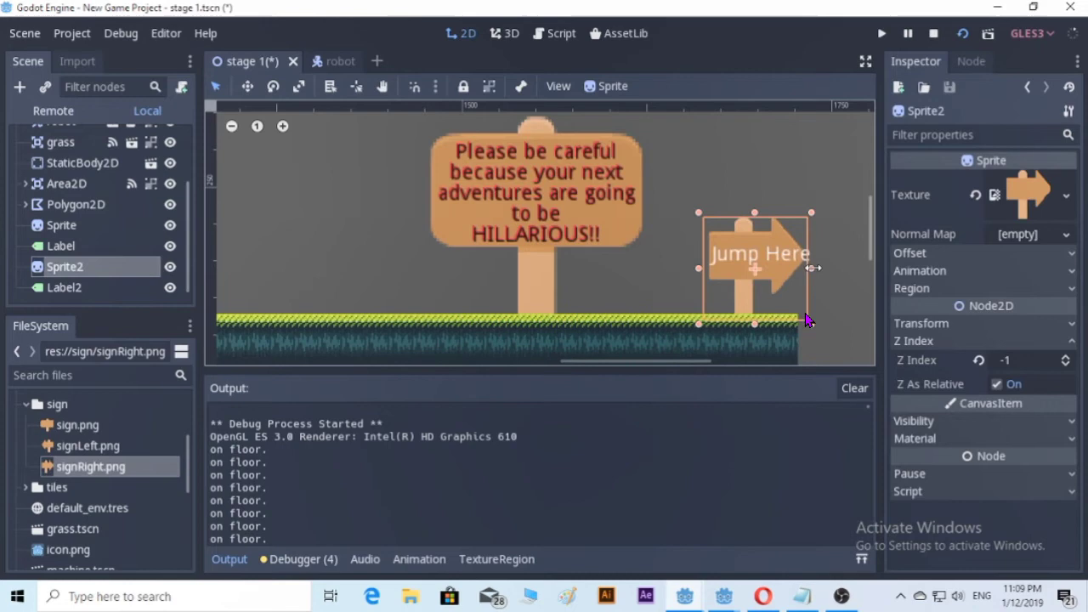
drag(809, 269, 825, 267)
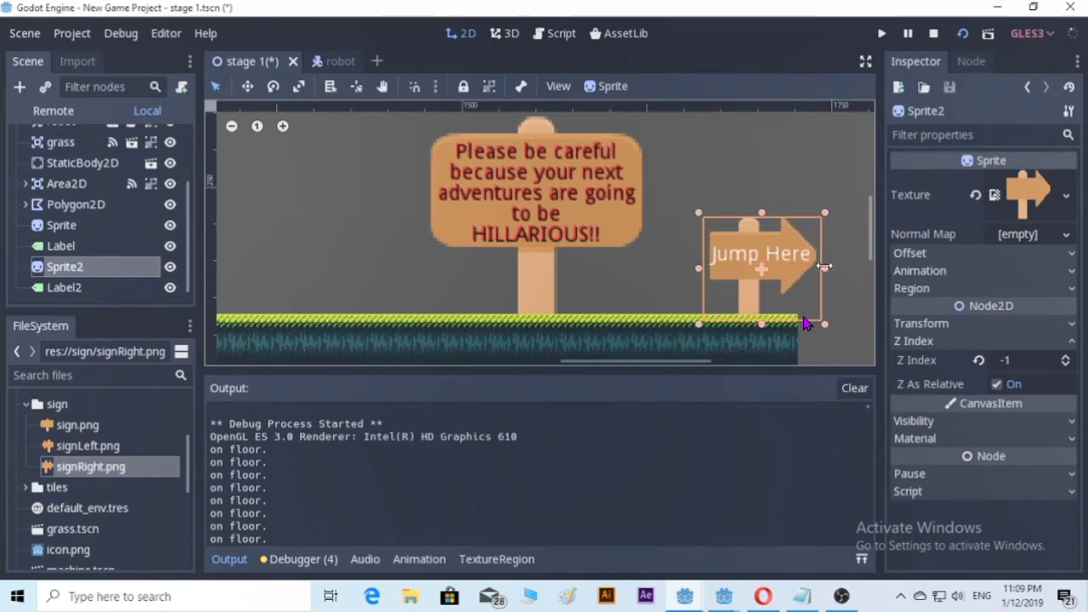
drag(699, 267, 696, 267)
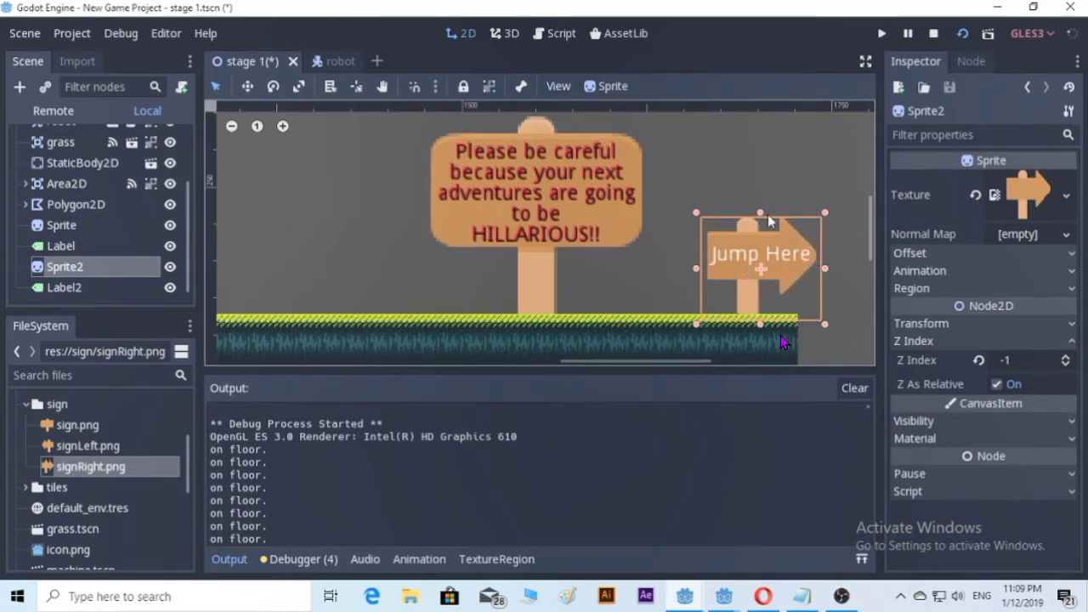
mouse_move(761, 213)
mouse_down()
mouse_move(765, 252)
mouse_move(745, 271)
mouse_move(761, 224)
mouse_up()
drag(757, 299, 760, 304)
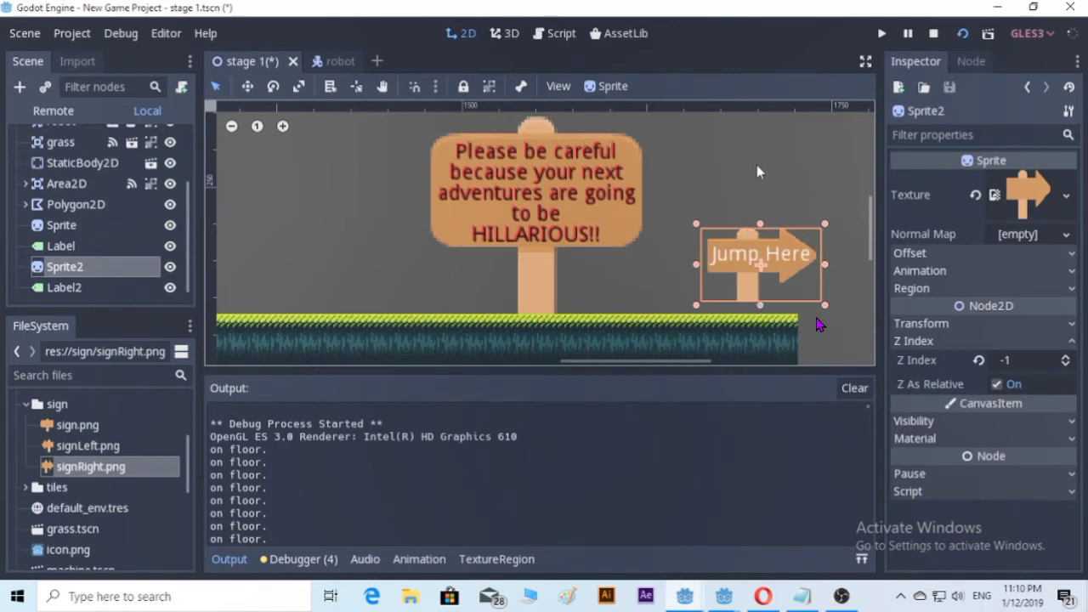
click(821, 320)
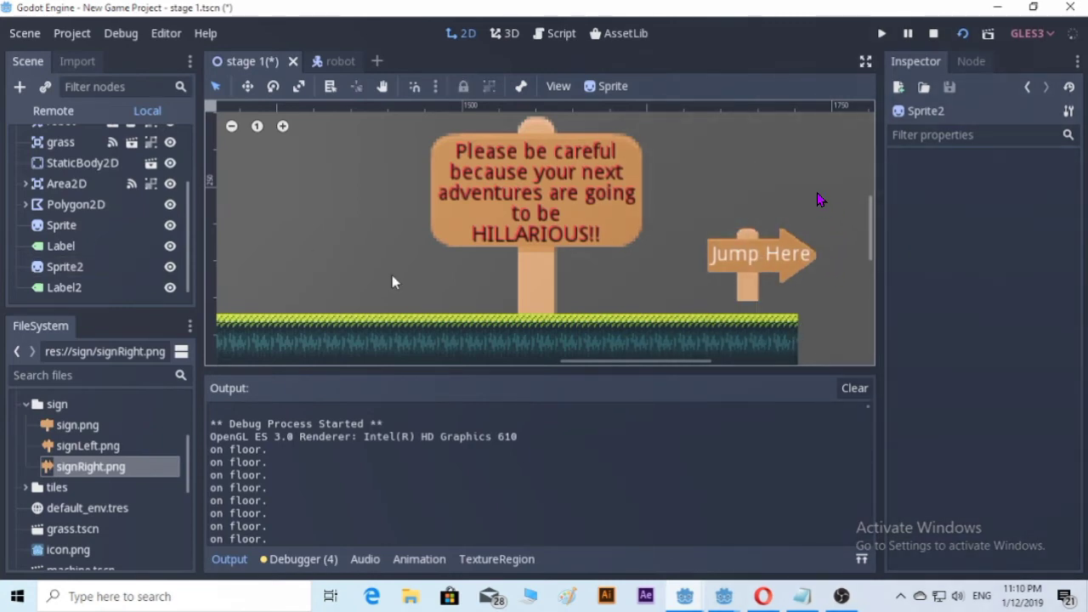
Step: Extend the tail end of the arrow sign sprite slightly so the board clears the first letter
scroll(184, 255, up, 3)
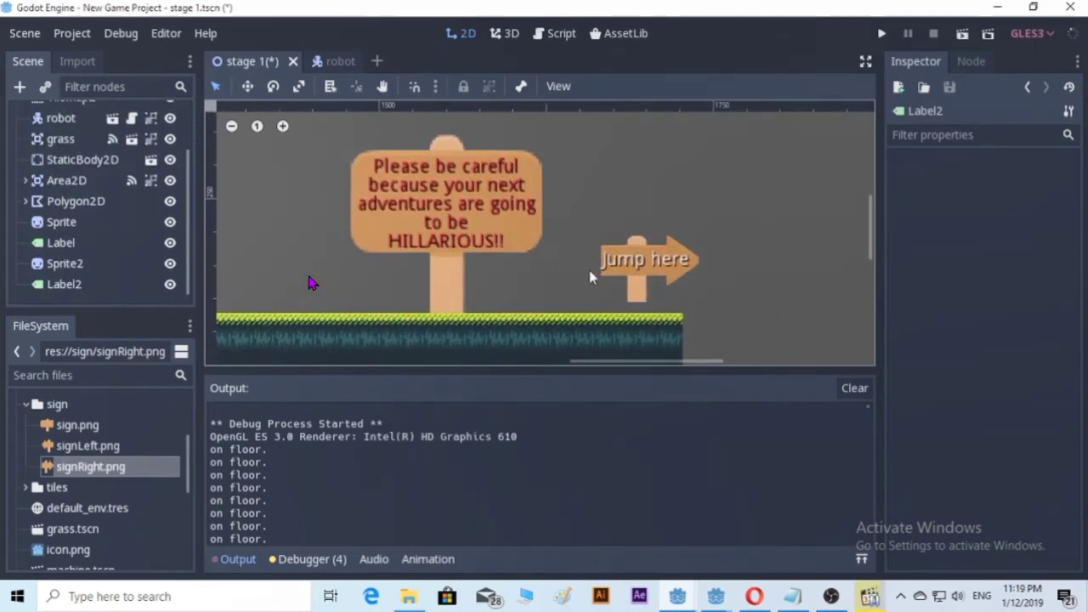
scroll(589, 270, up, 3)
click(647, 273)
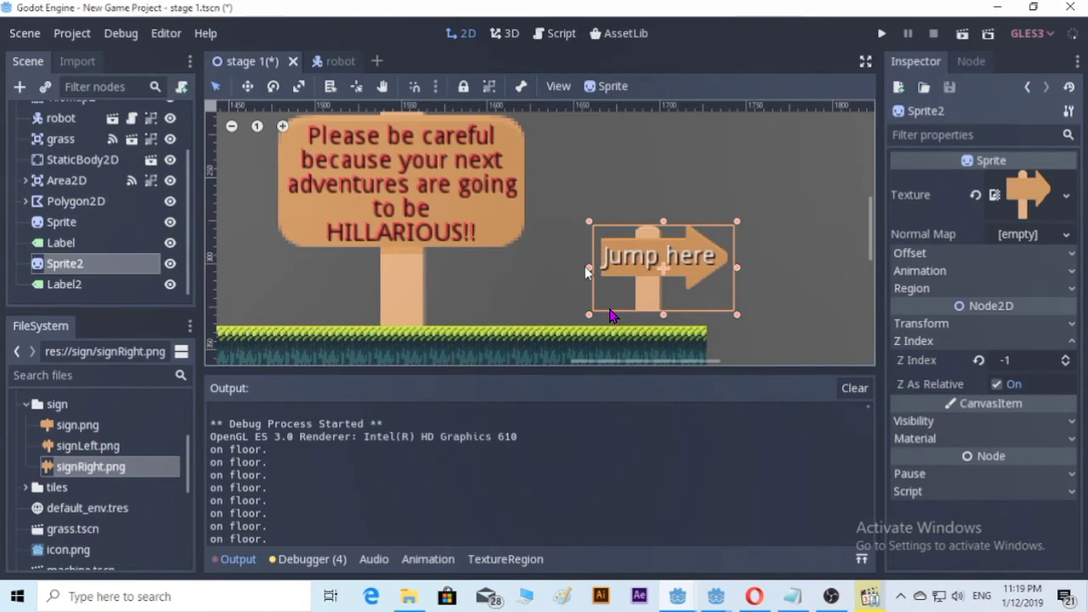
drag(587, 267, 583, 267)
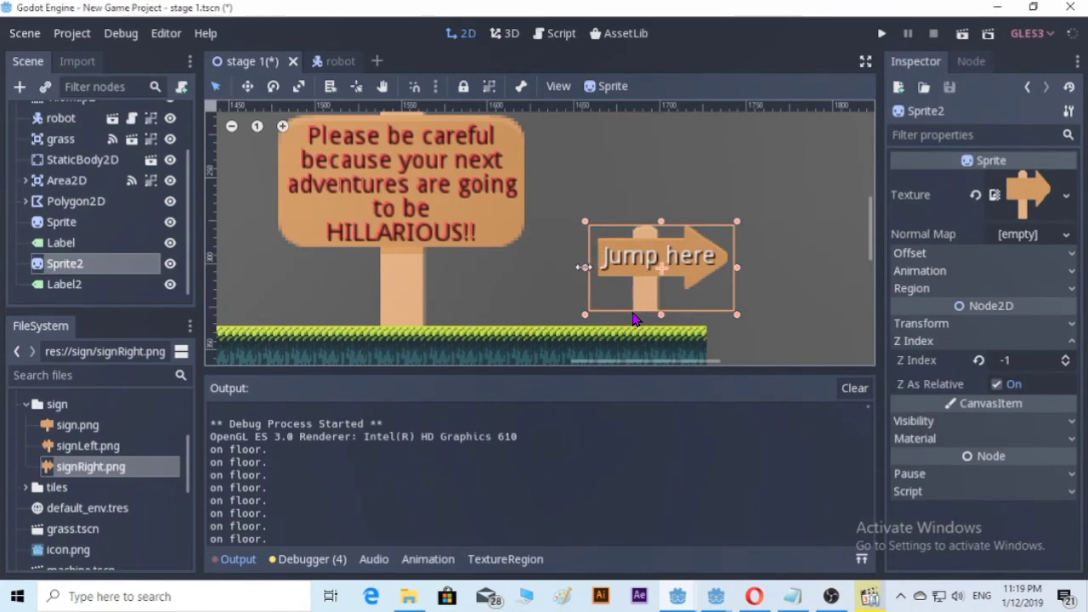
click(728, 315)
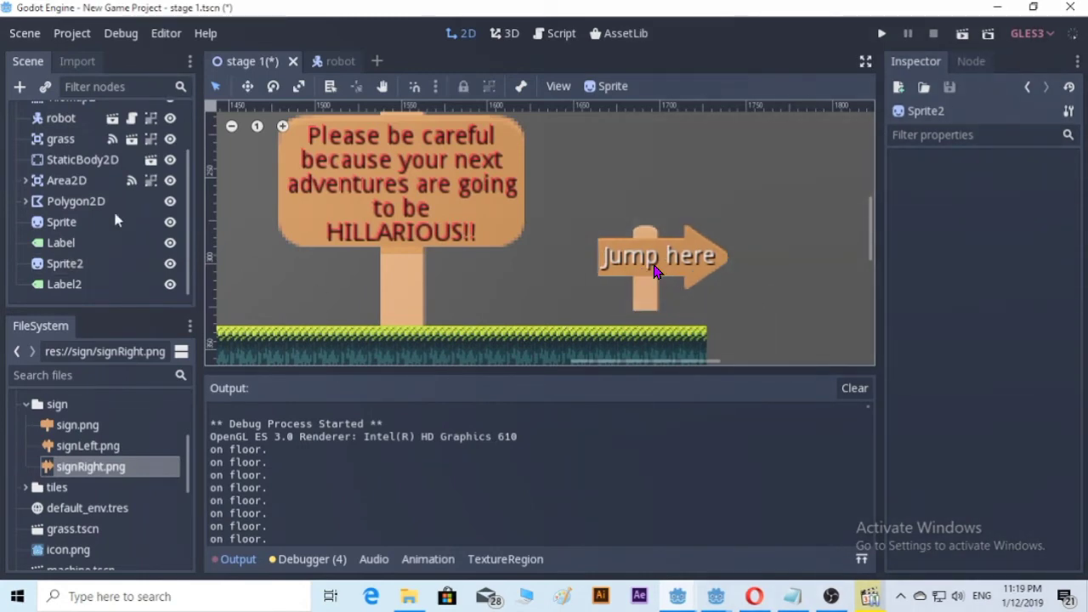
Step: Paint two adjacent Sprite4 tiles from the first TileMap on the grass beneath the arrow sign's post
scroll(671, 302, down, 2)
scroll(682, 309, down, 2)
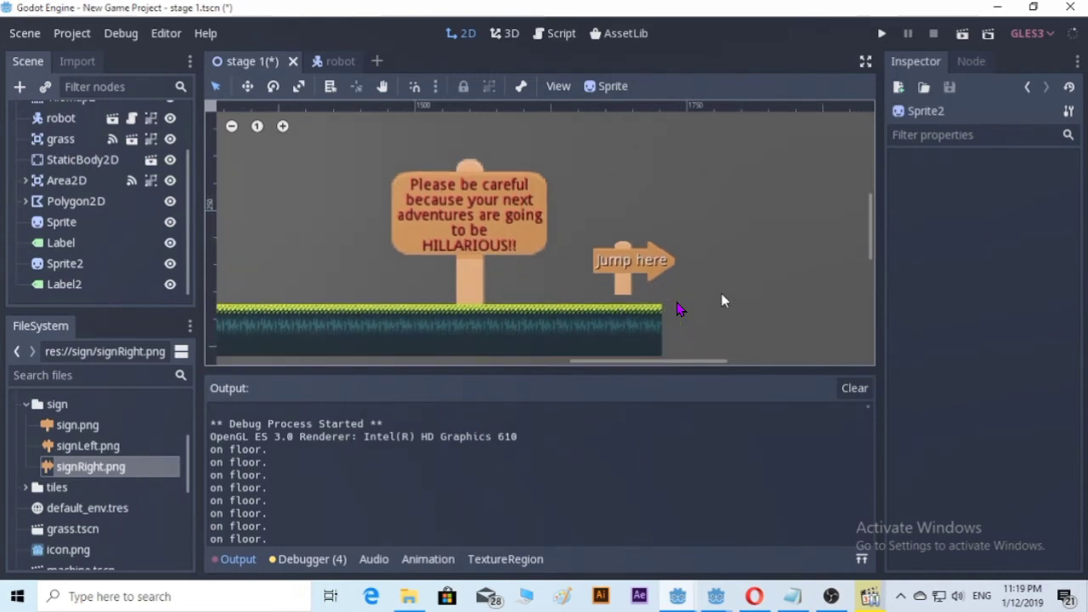
scroll(68, 187, up, 3)
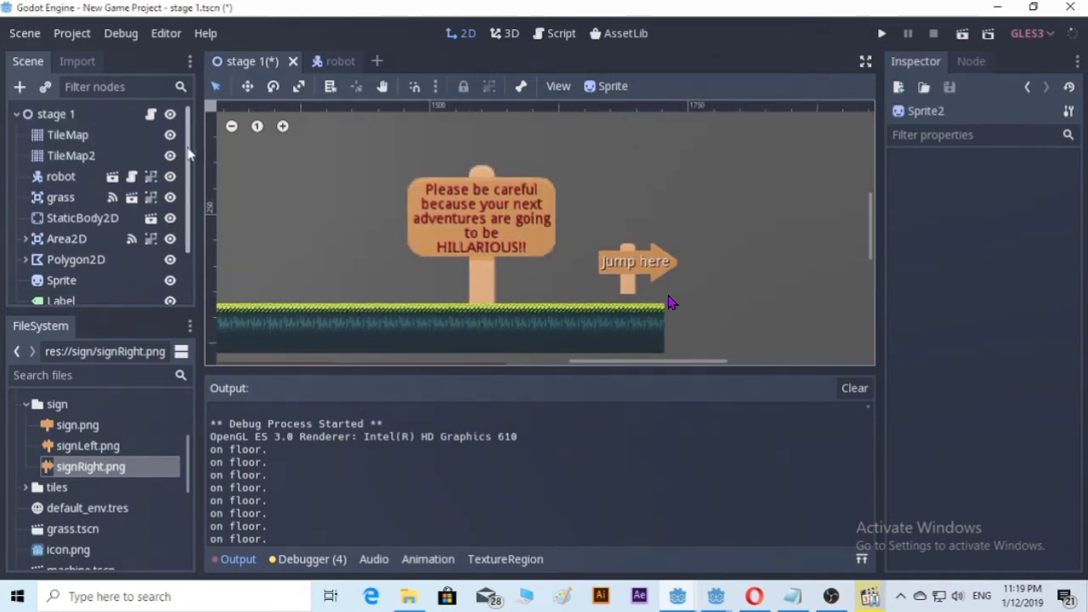
click(53, 136)
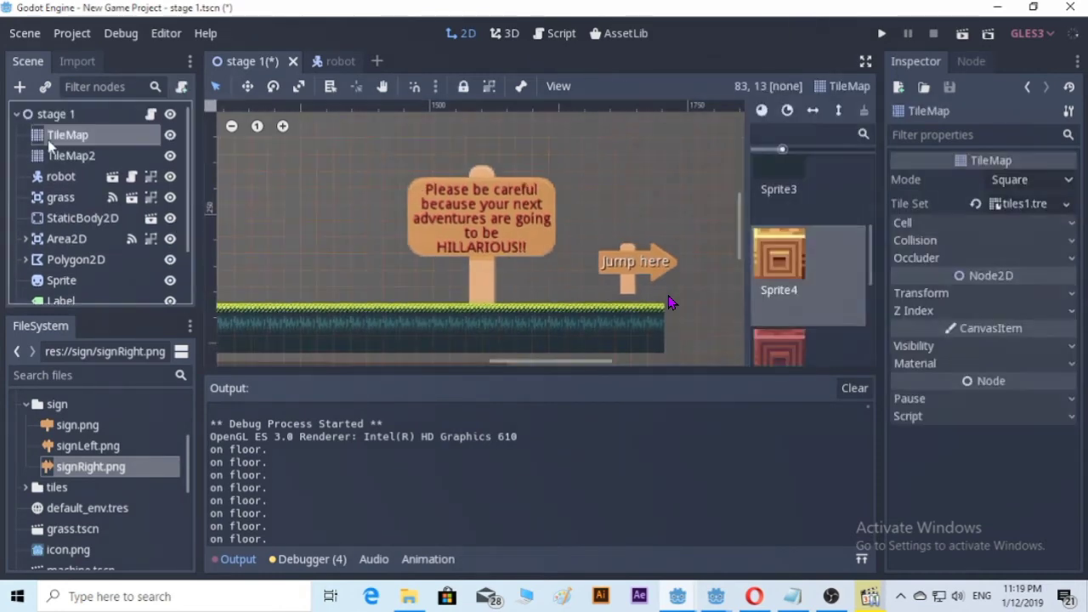
click(782, 273)
click(635, 297)
click(624, 298)
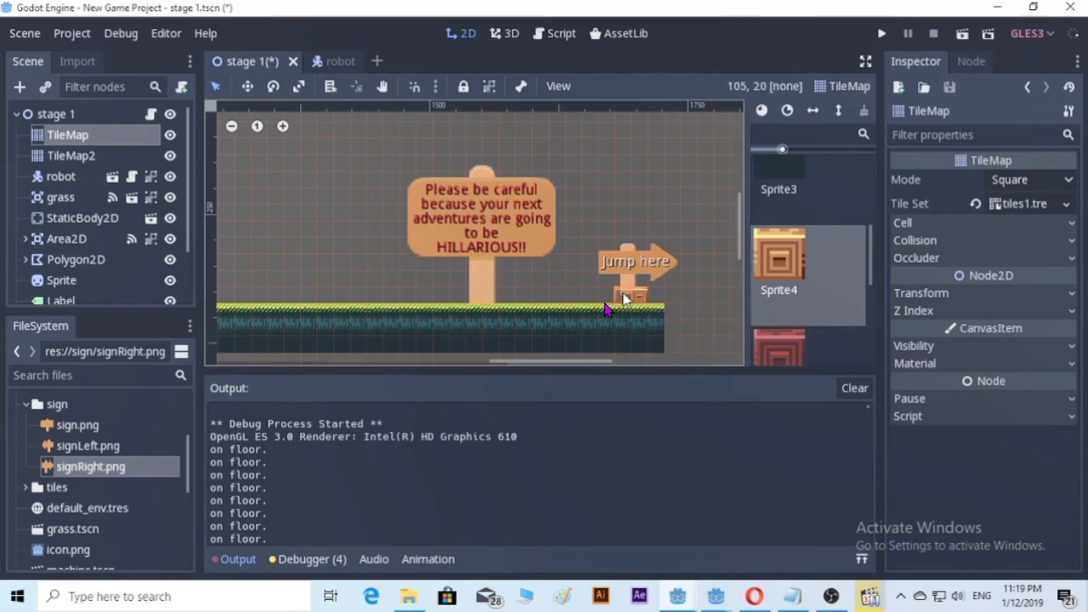
Step: Paint one red block tile on each side of the two tiles beneath the arrow sign
click(781, 352)
click(659, 297)
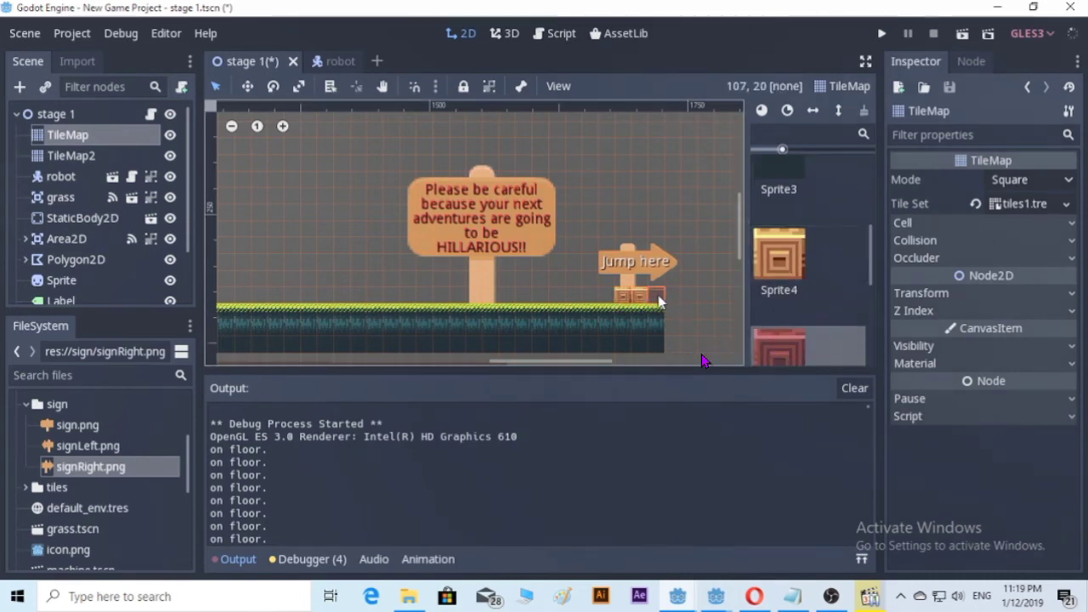
click(607, 298)
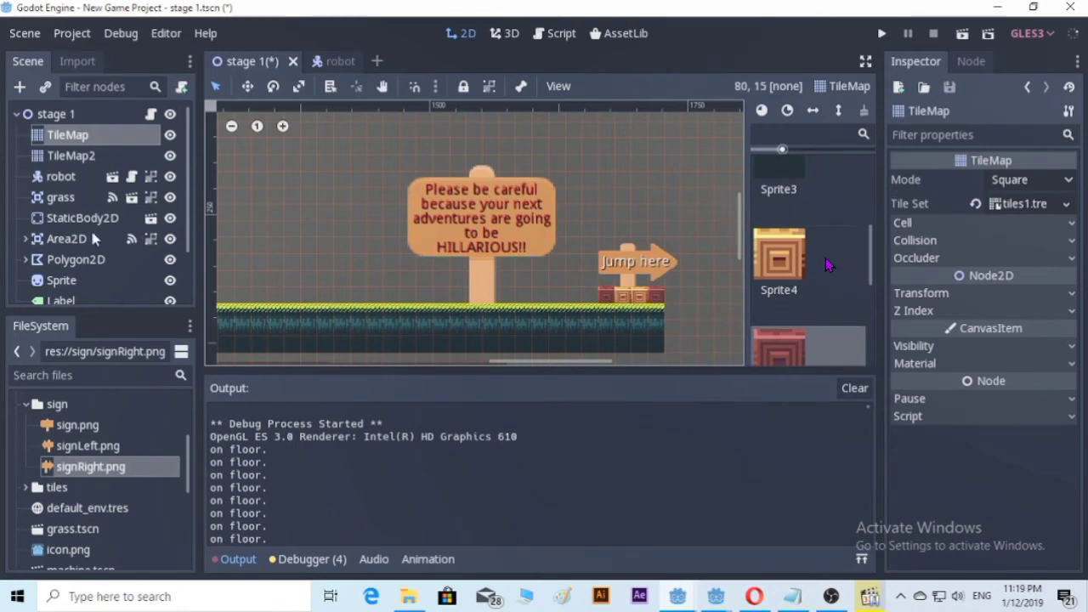
Step: Set the custom font color of the arrow sign's label to cyan, hex 1fdee2
scroll(85, 272, down, 3)
click(65, 284)
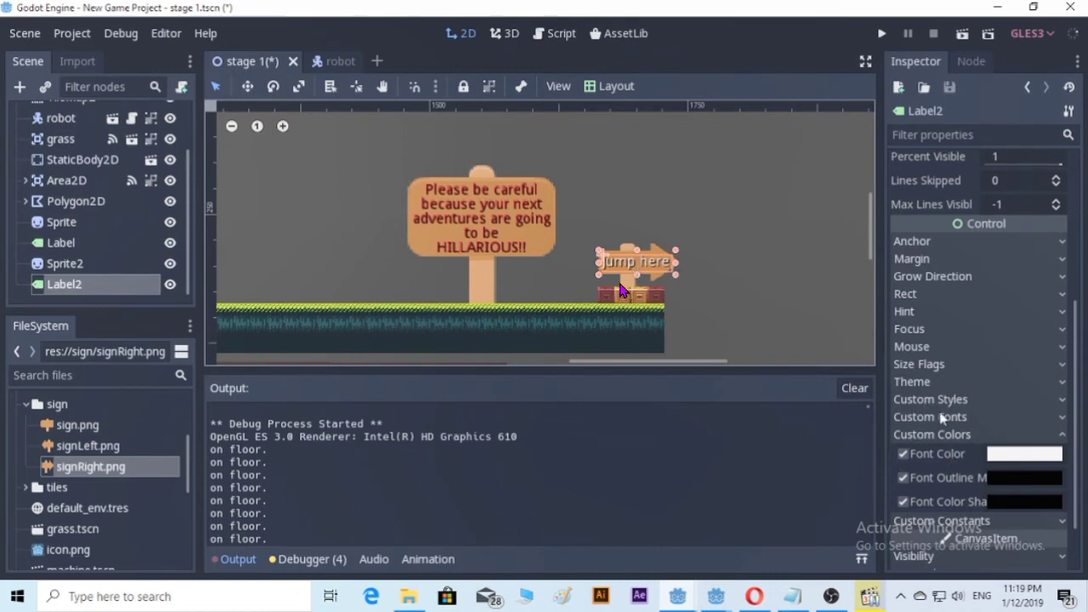
click(1007, 456)
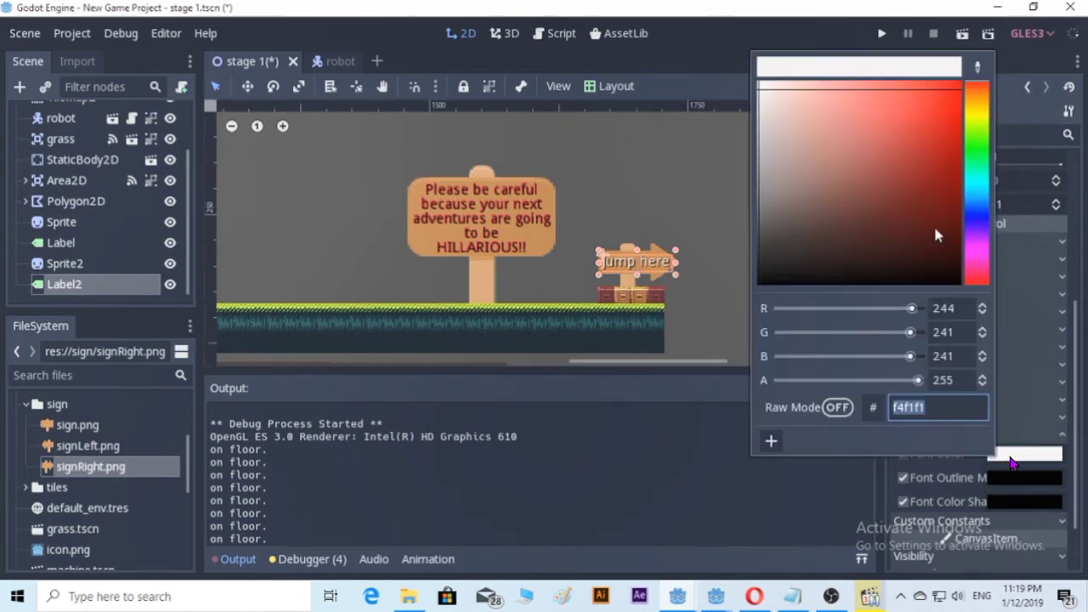
click(982, 221)
click(979, 186)
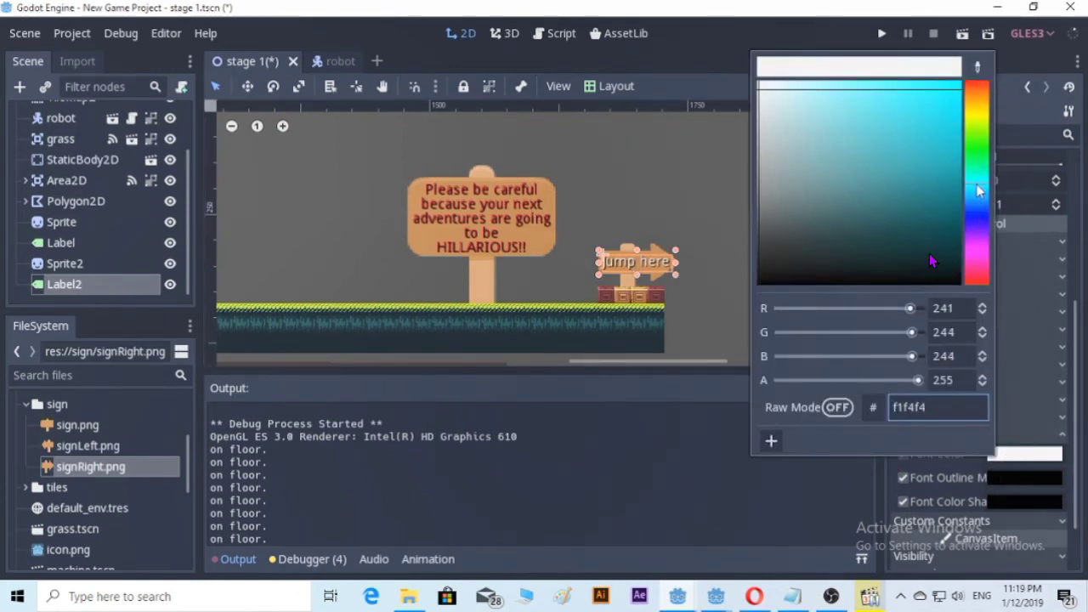
click(933, 103)
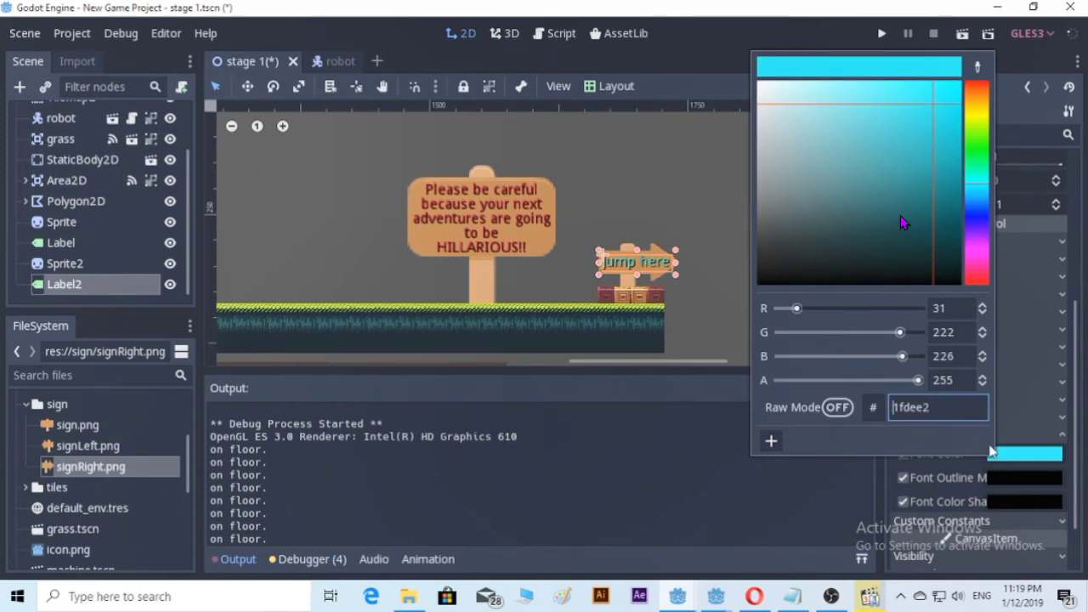
Step: Set the font shadow color of the arrow sign's label to blue, hex 2718db
click(1012, 503)
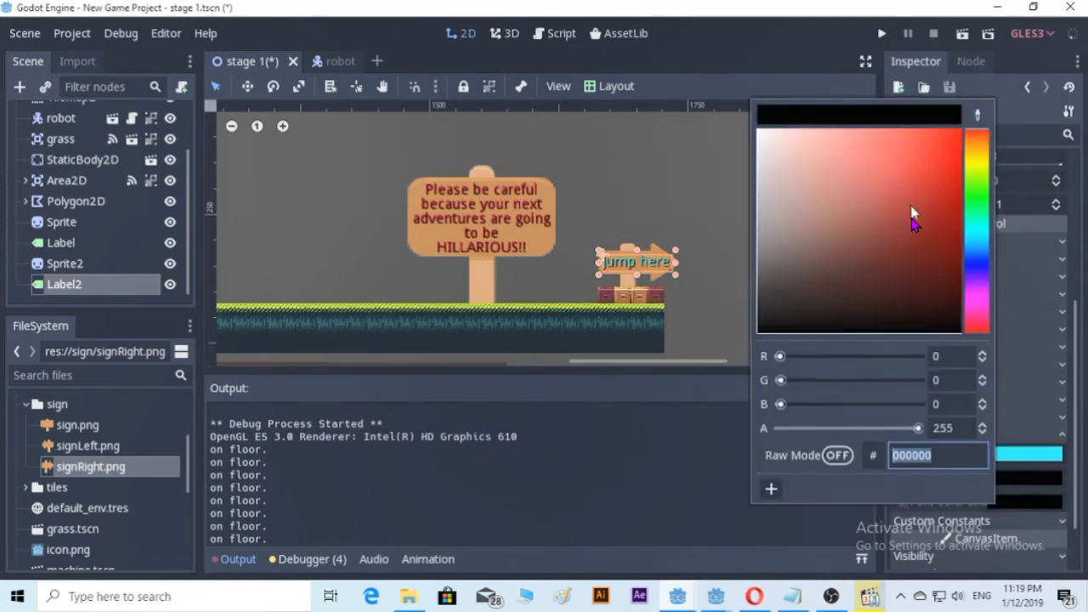
click(978, 270)
click(922, 164)
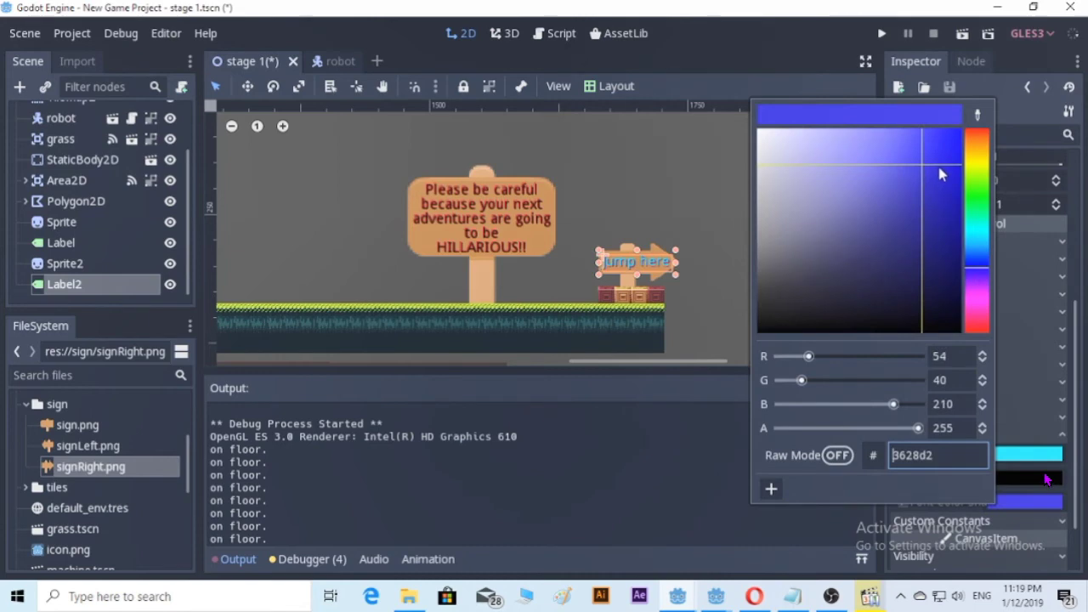
click(944, 157)
click(941, 177)
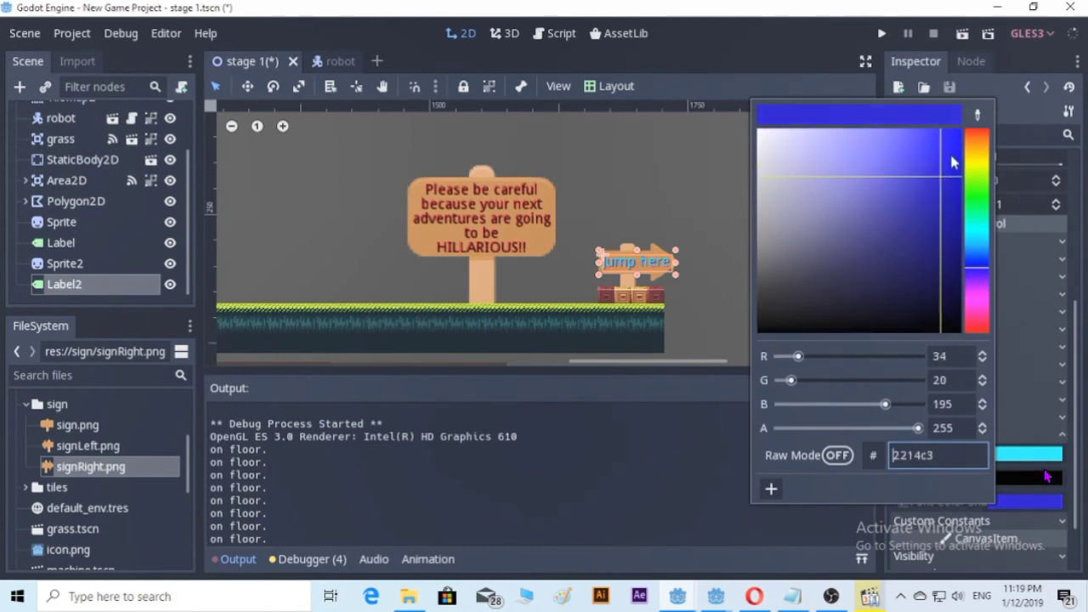
click(951, 161)
click(940, 159)
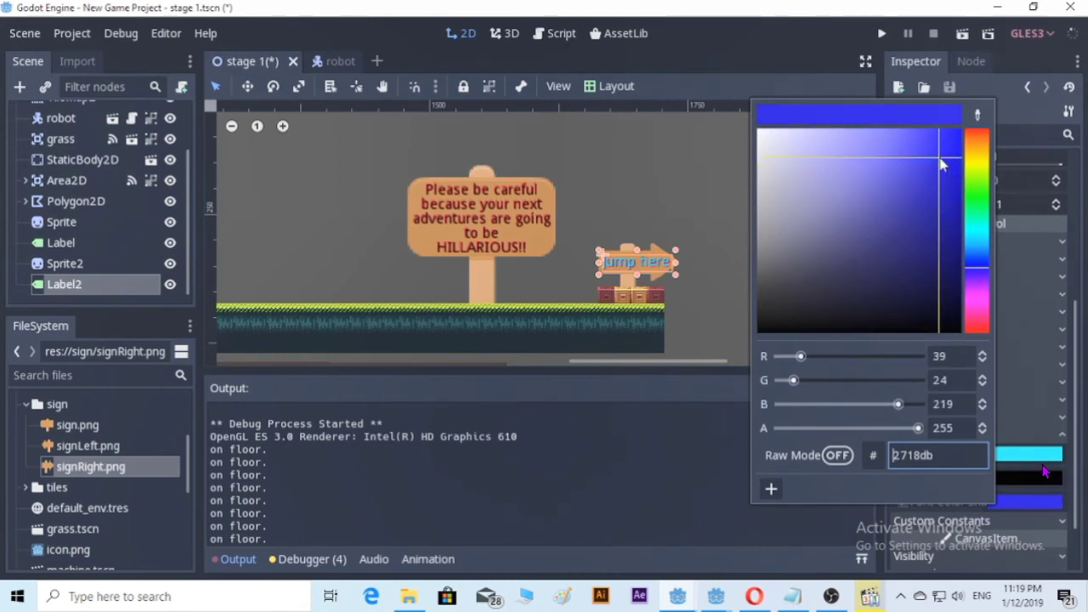
click(773, 518)
Step: In the arrow label's custom constants, set Shadow As Outline to -1 and the first Shadow Offset to 0
scroll(939, 478, down, 2)
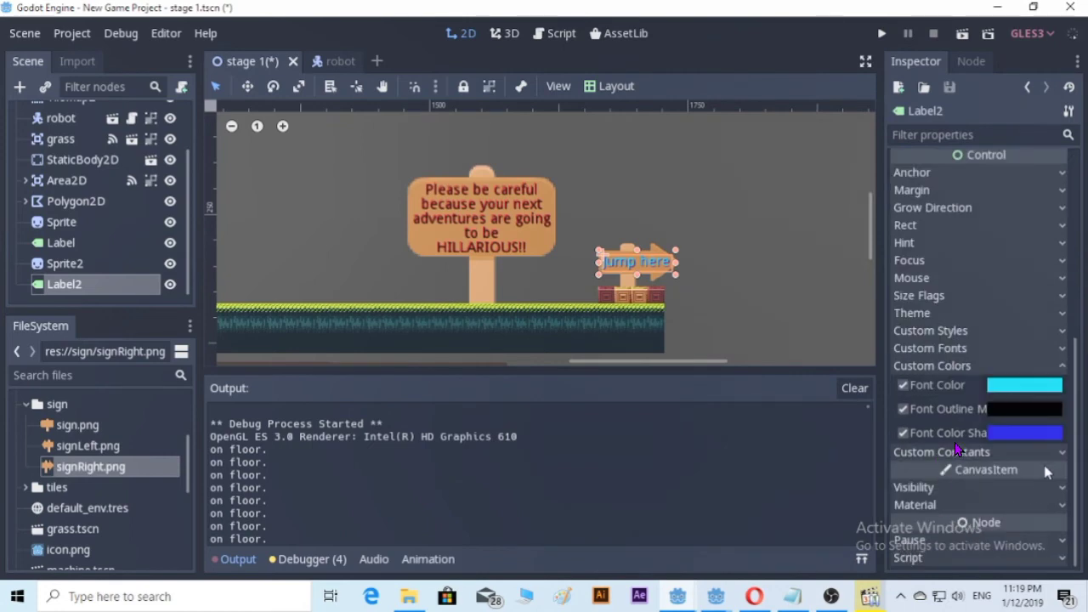
click(1062, 367)
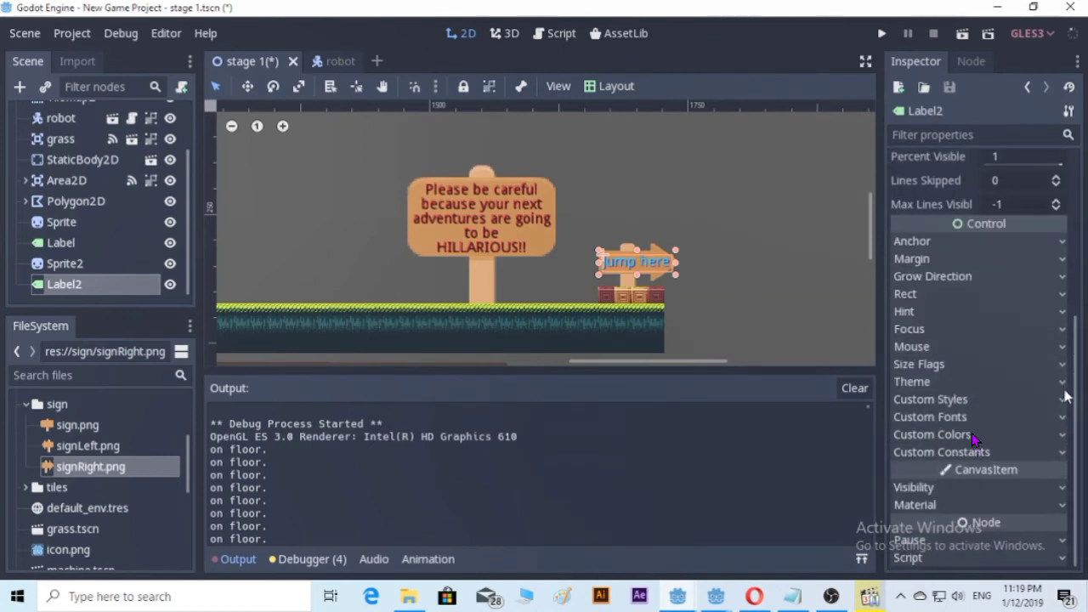
click(1062, 455)
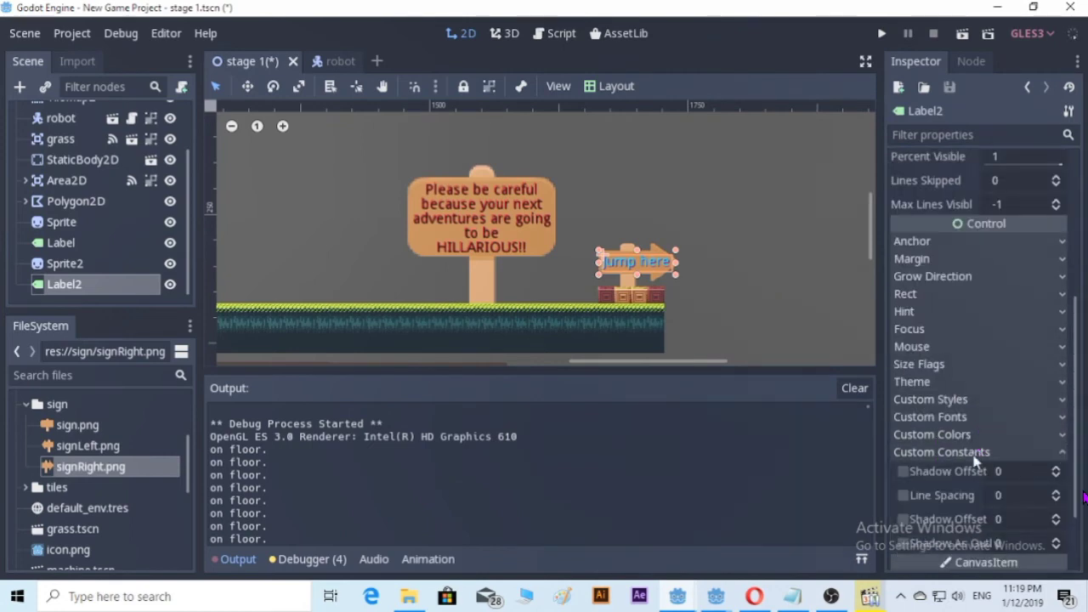
scroll(975, 460, down, 2)
click(1057, 383)
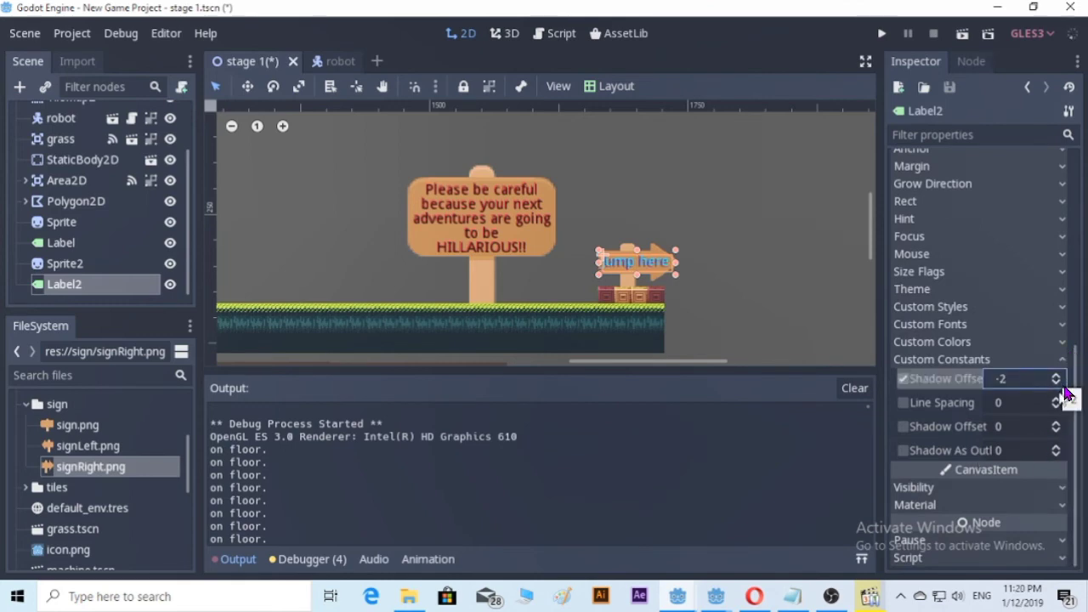
click(1057, 376)
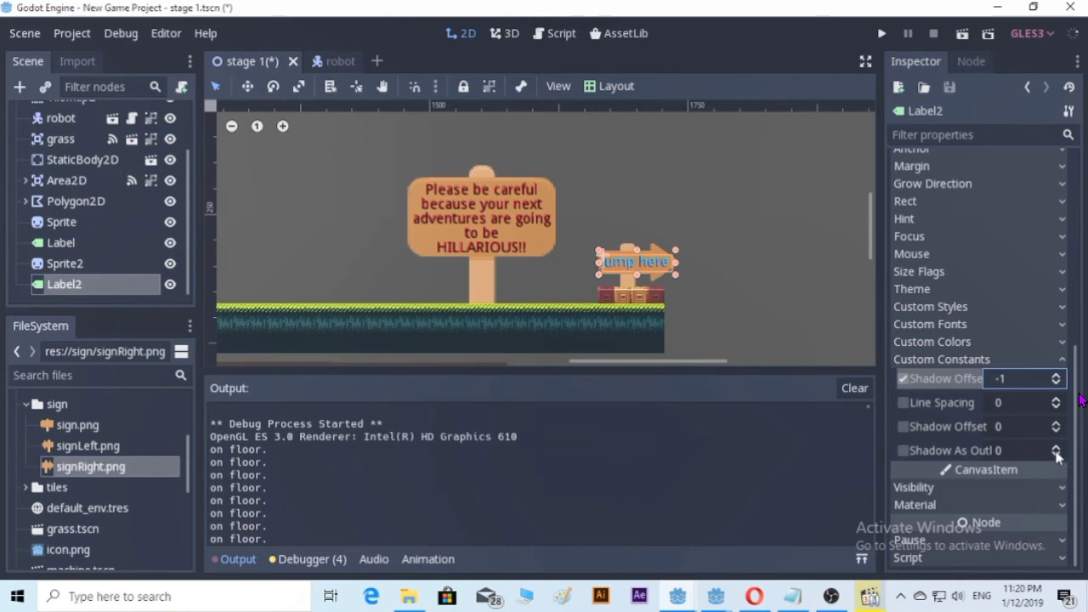
click(1055, 454)
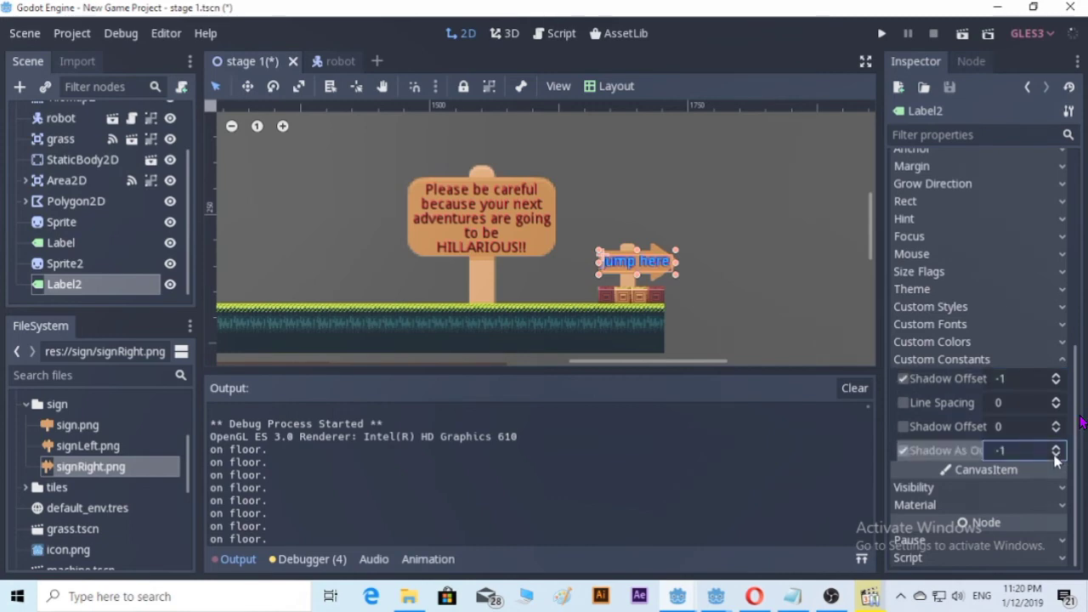
click(1058, 375)
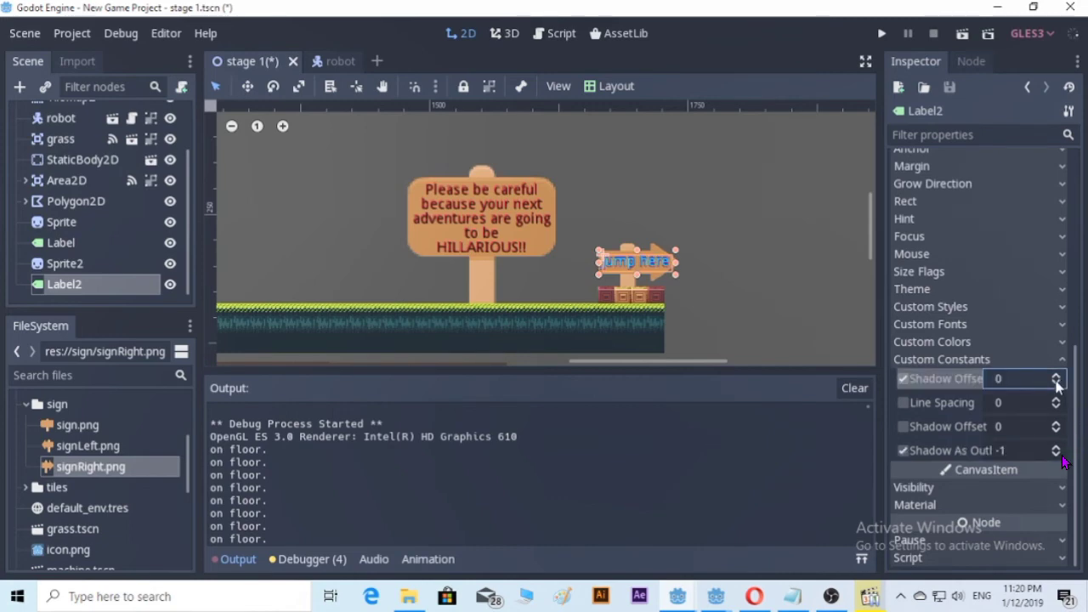
click(741, 281)
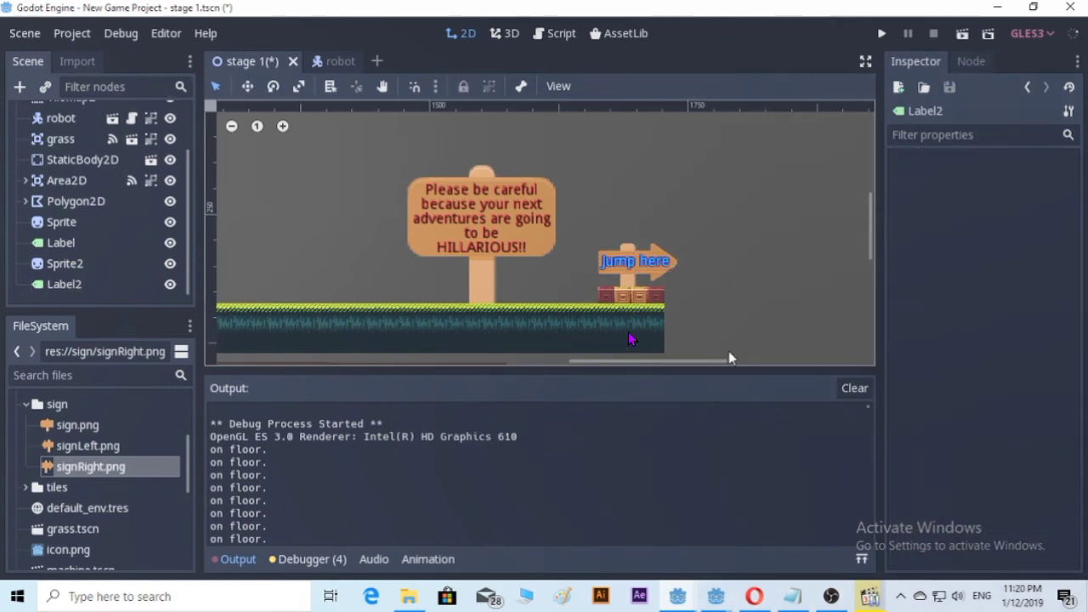
Step: Run the stage 1 scene to test the new sign in the game
key(F6)
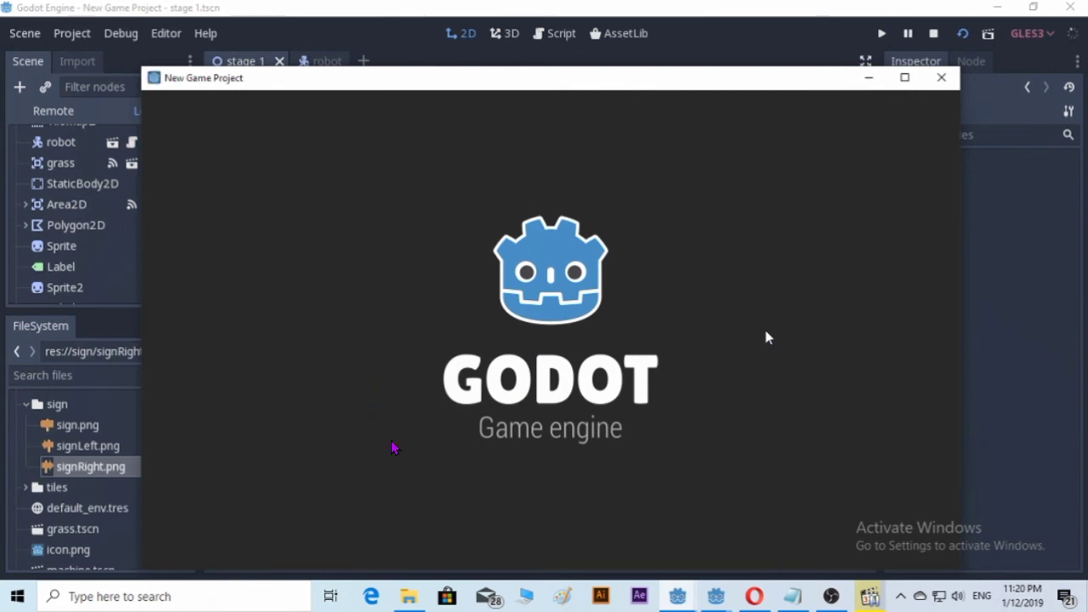
Step: Move the robot through stage 1, jumping over the brown block pile and the machine, to reach the signs at the ledge
key(Right)
key(Up)
key(Right)
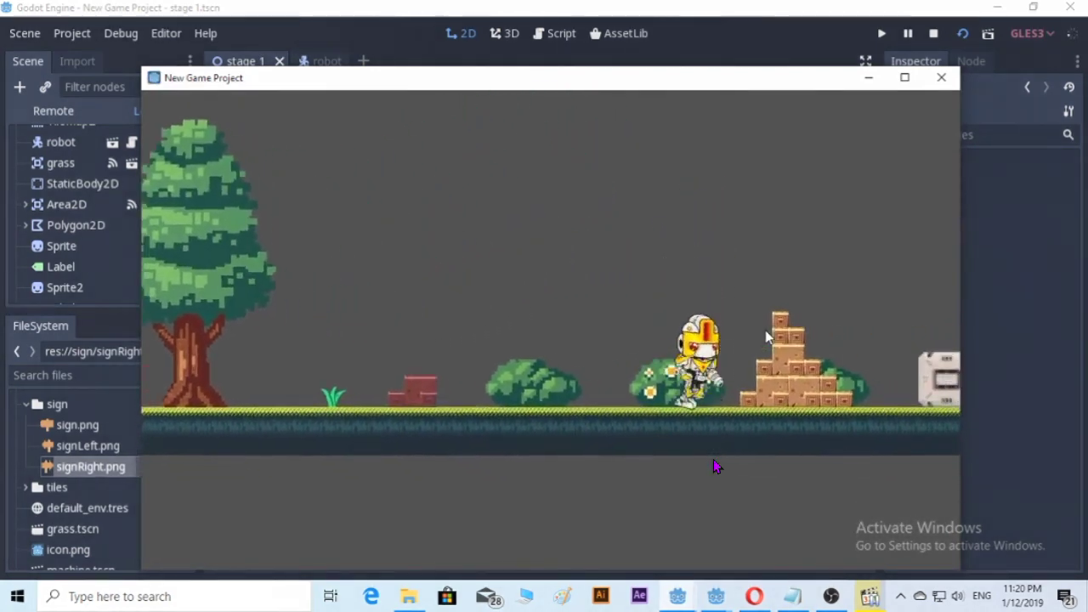
key(Up)
key(Right)
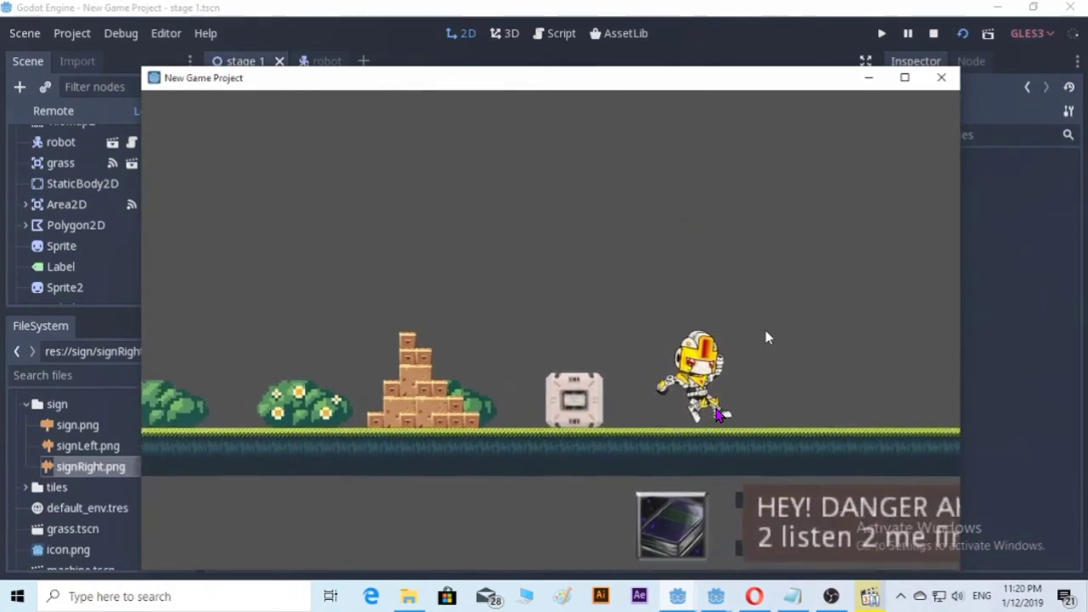
key(Right)
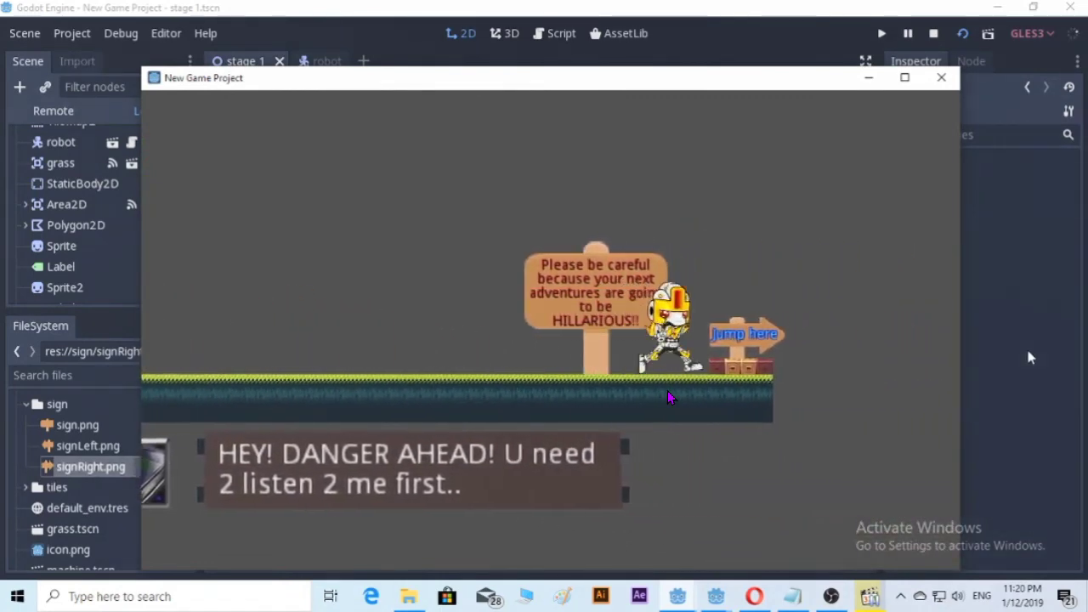
Step: Test jumping the robot on and off the small block tiles beneath the Jump here arrow sign
key(Up)
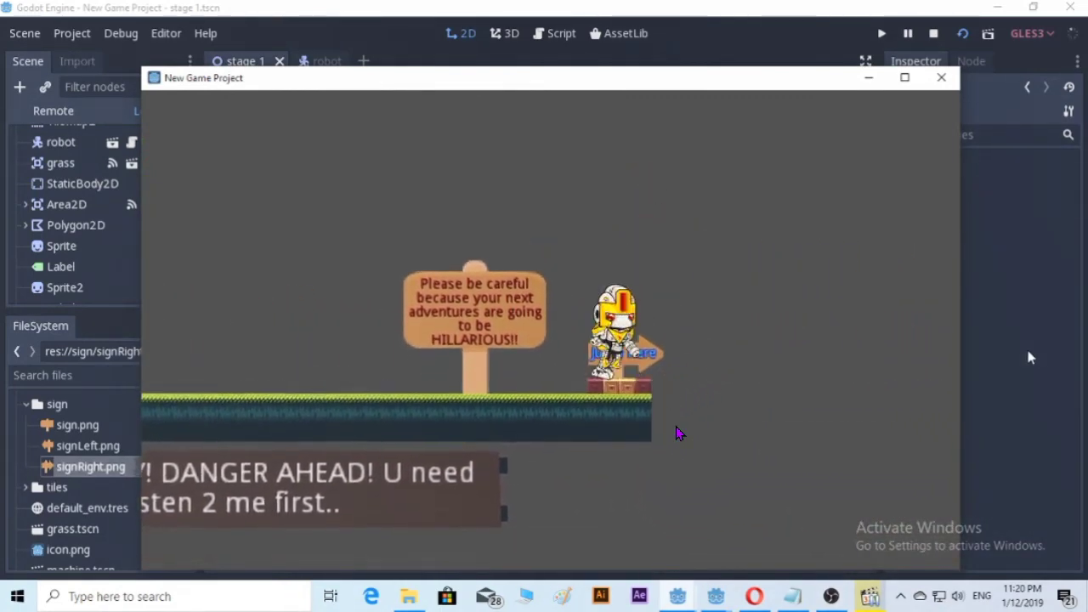
key(Up)
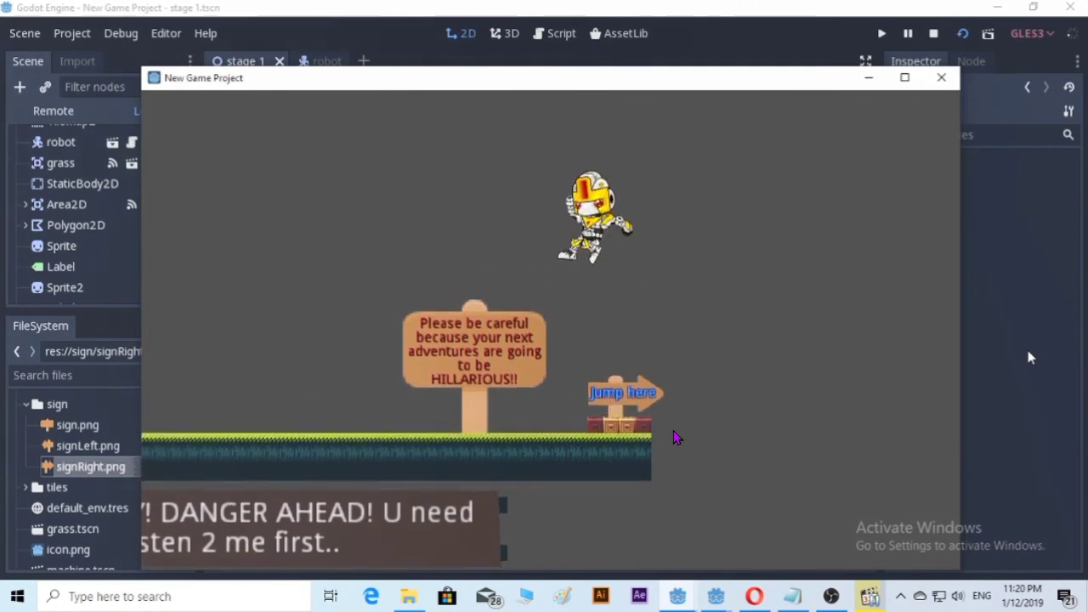
key(Up)
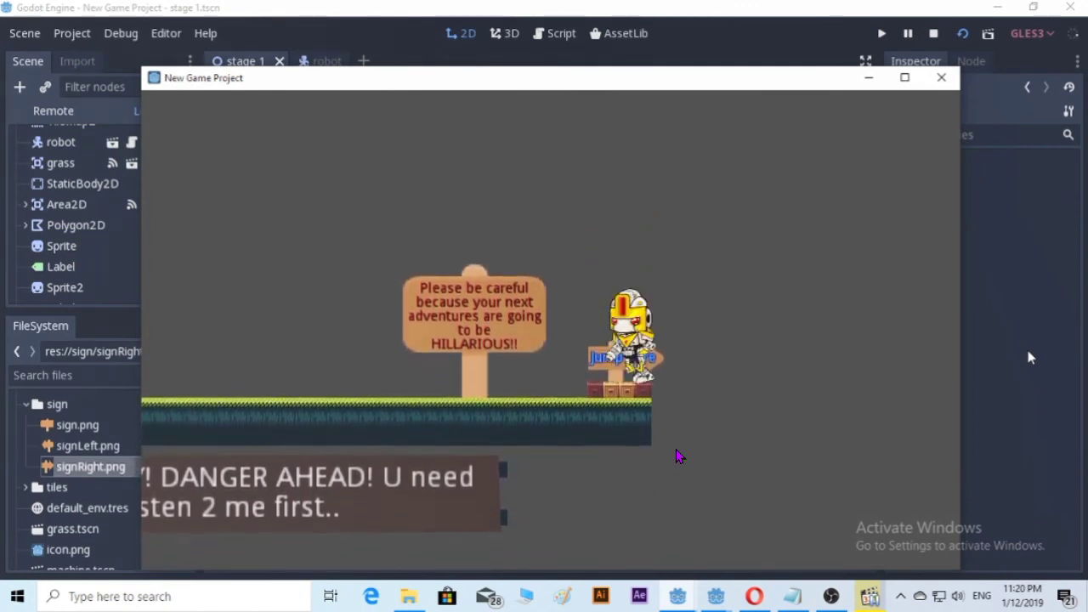
key(Up)
key(Left)
key(Right)
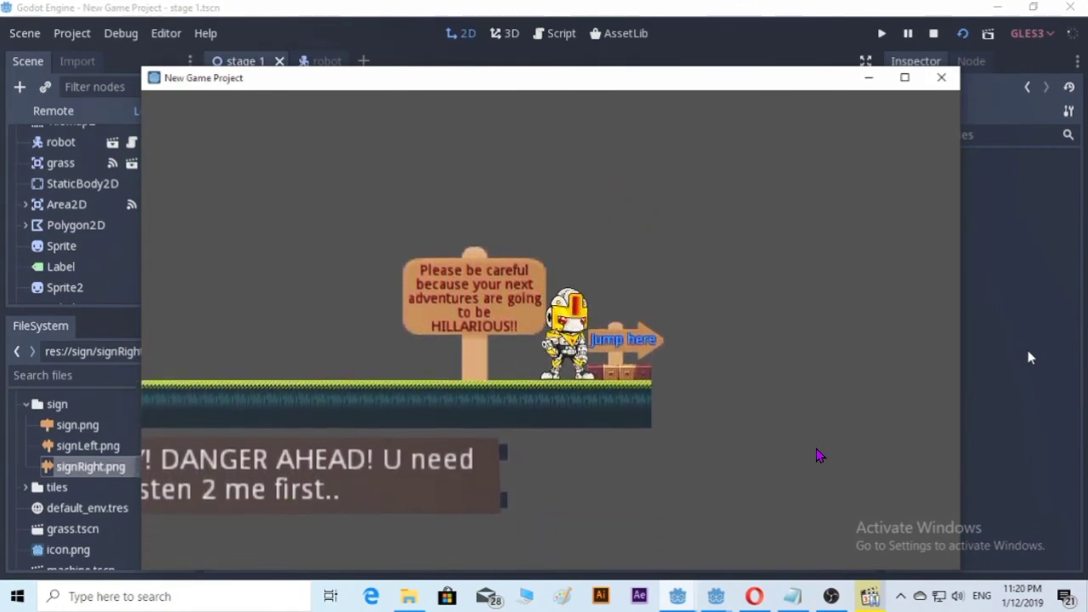